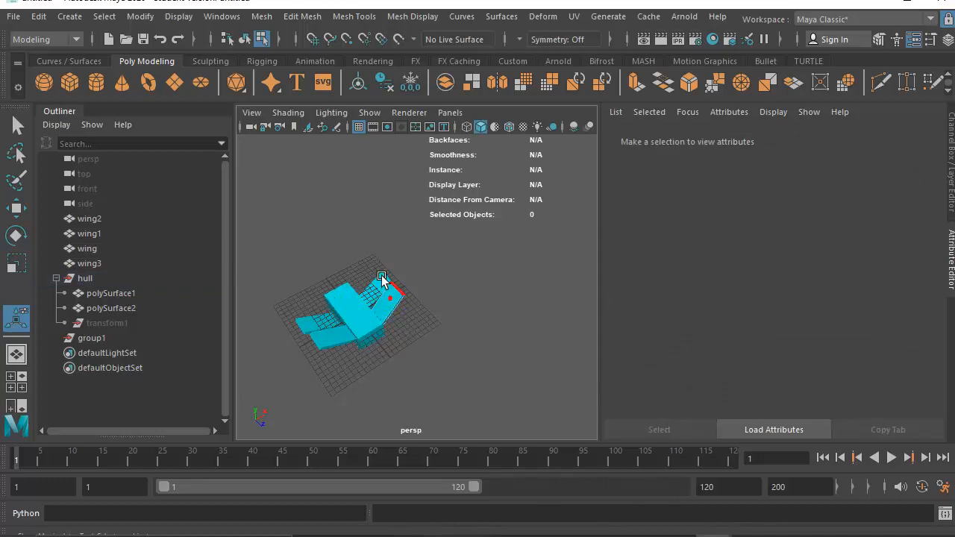
# Return the ship model to object selection mode and select the hull block mesh.
pyautogui.click(386, 279)
pyautogui.moveTo(380, 298); pyautogui.dragTo(442, 145, button='right')
pyautogui.click(457, 295)
pyautogui.click(388, 315)
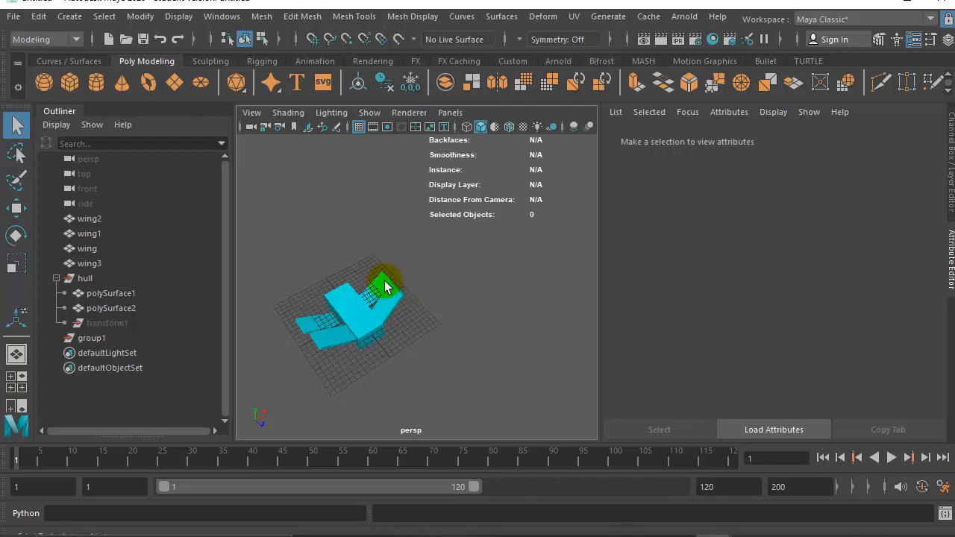
pyautogui.click(363, 327)
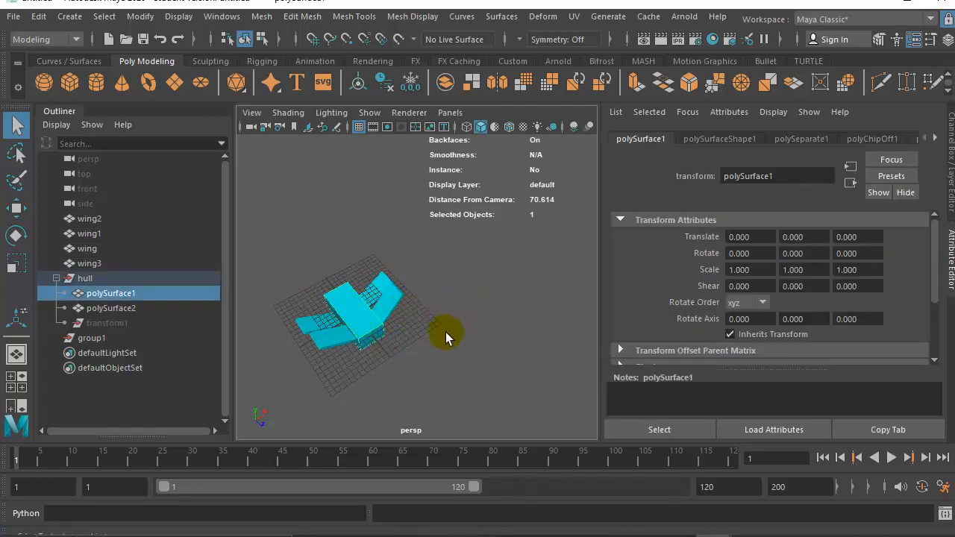
# Examine which mesh each wing, hull and polySurface entry in the Outliner corresponds to.
pyautogui.click(443, 335)
pyautogui.click(381, 305)
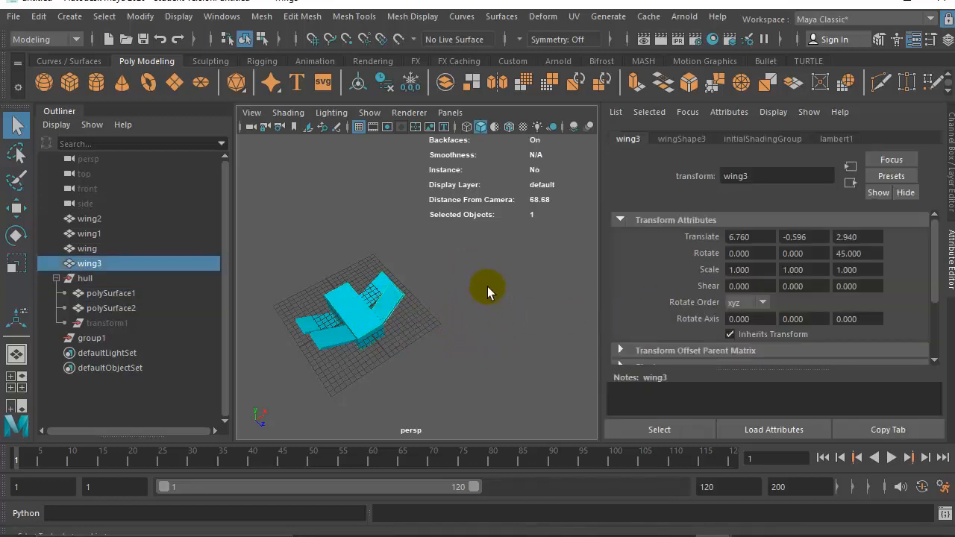
pyautogui.click(88, 220)
pyautogui.click(86, 233)
pyautogui.click(86, 247)
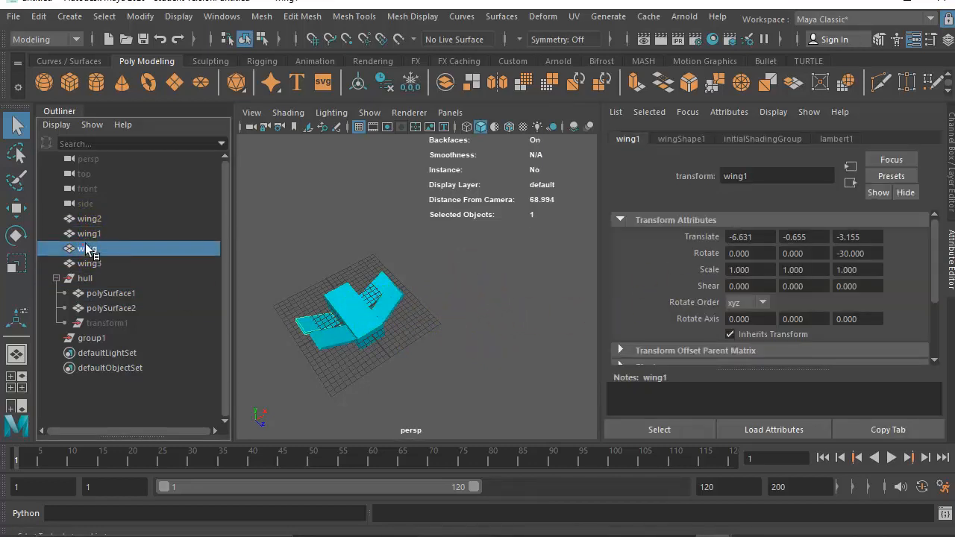
pyautogui.click(83, 261)
pyautogui.click(221, 15)
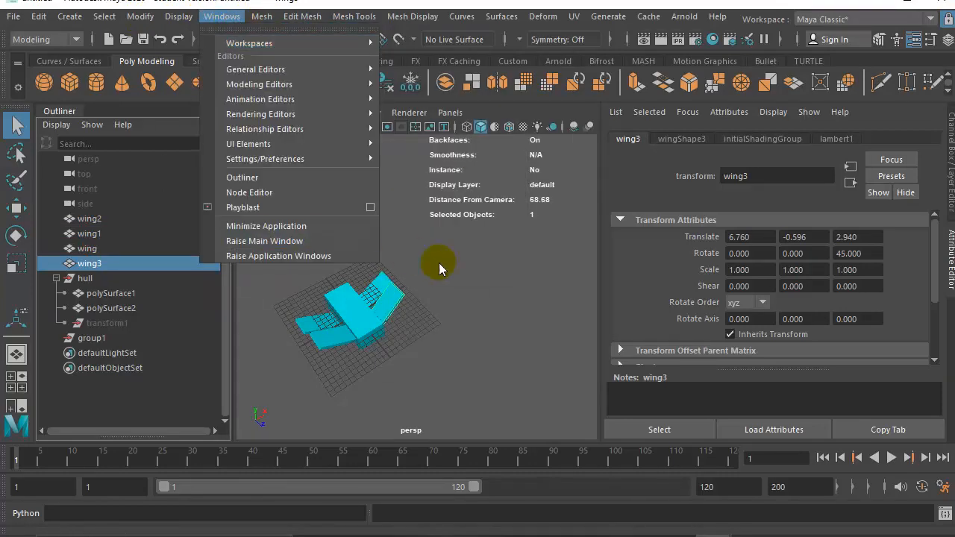
pyautogui.click(438, 262)
pyautogui.click(82, 280)
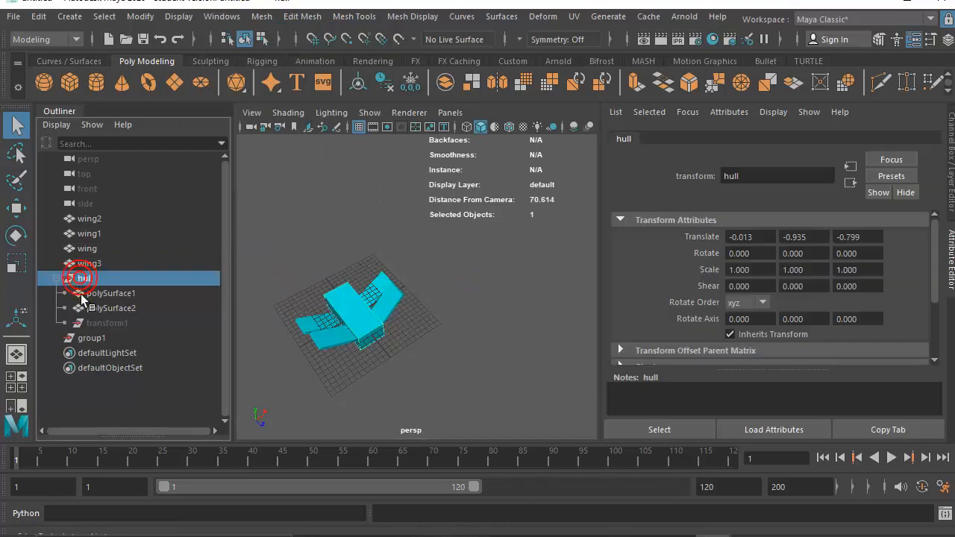
pyautogui.click(109, 295)
pyautogui.click(86, 306)
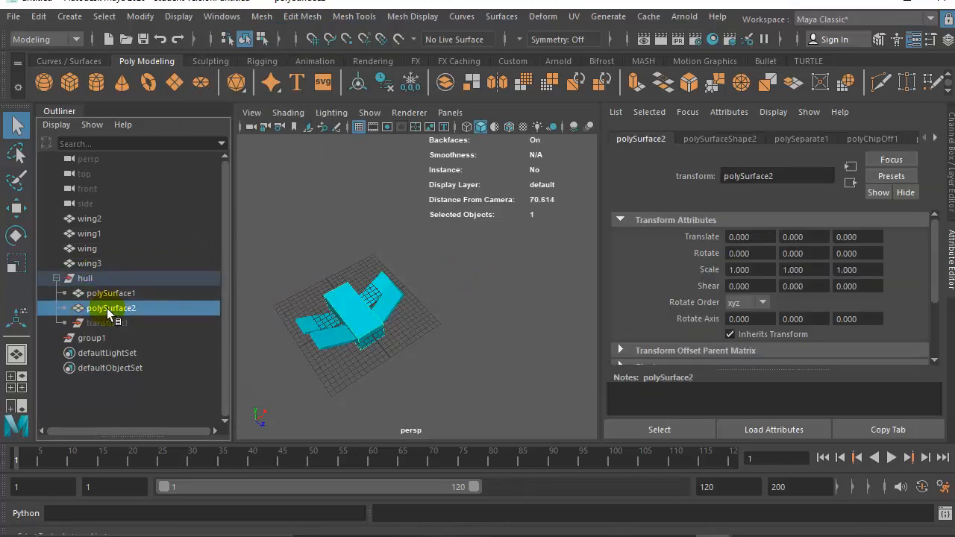
# Delete the construction history of polySurface1.
pyautogui.click(110, 296)
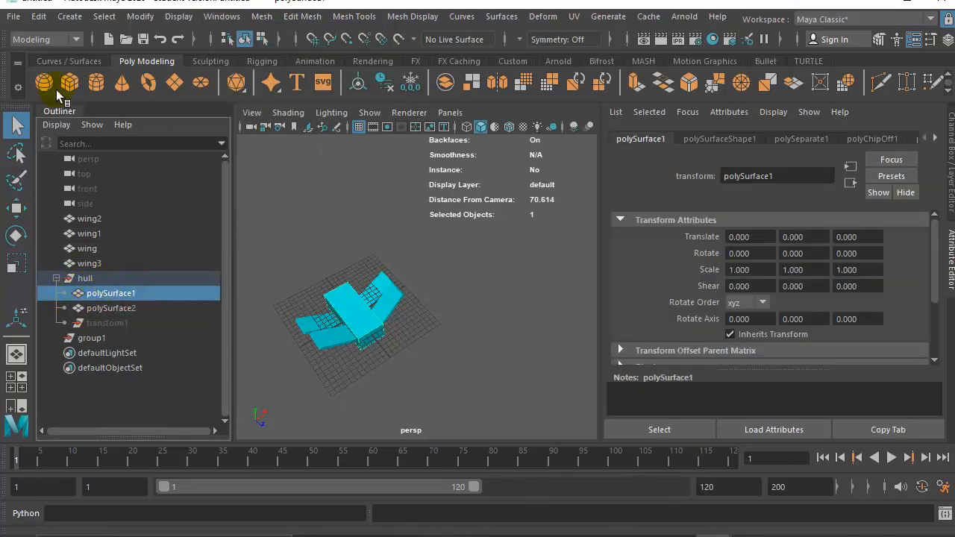
pyautogui.click(41, 17)
pyautogui.moveTo(168, 192)
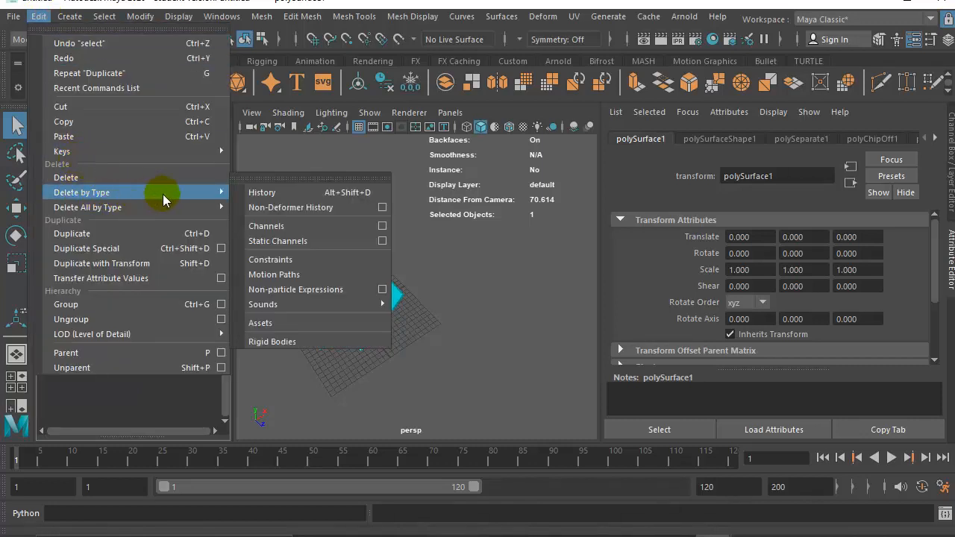
pyautogui.click(258, 193)
# Take polySurface1 out of the hull group and delete the hull group with its remaining children.
pyautogui.moveTo(105, 297); pyautogui.dragTo(97, 277)
pyautogui.click(85, 294)
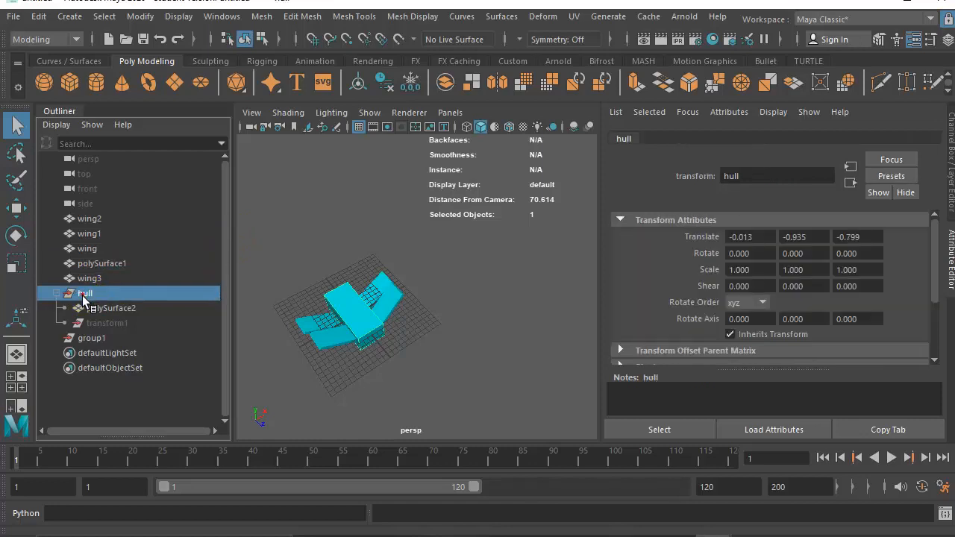
pyautogui.press('Delete')
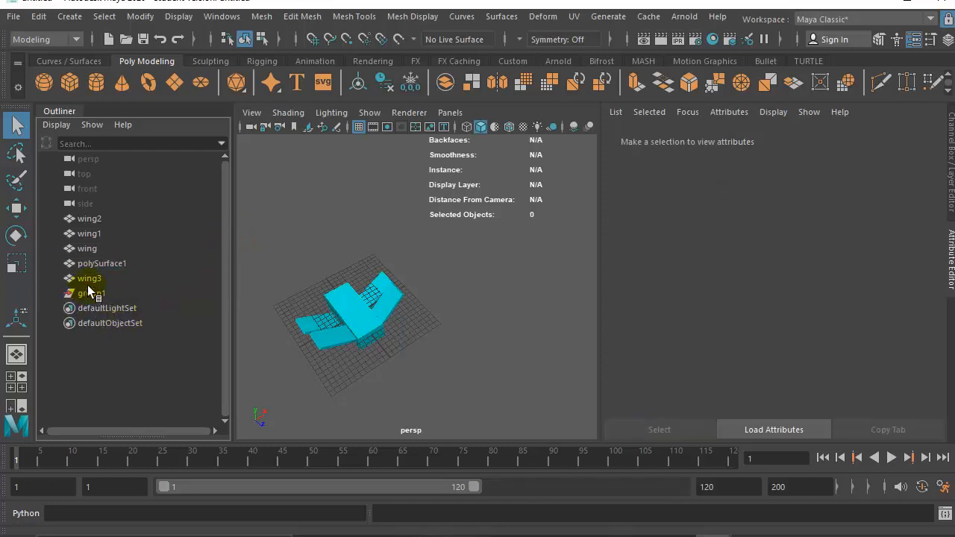
# Rename polySurface1 to body.
pyautogui.click(89, 279)
pyautogui.click(95, 265)
pyautogui.doubleClick(100, 265)
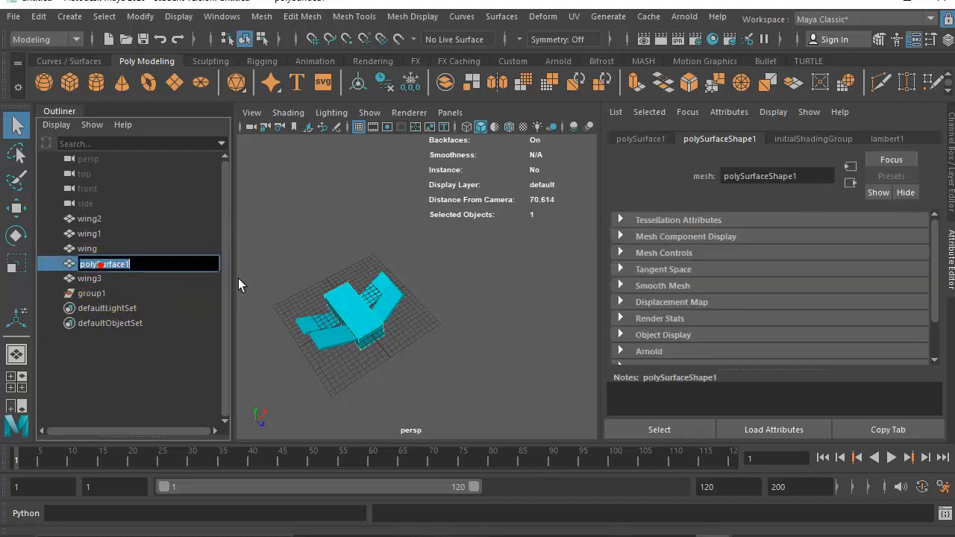
pyautogui.write('bod')
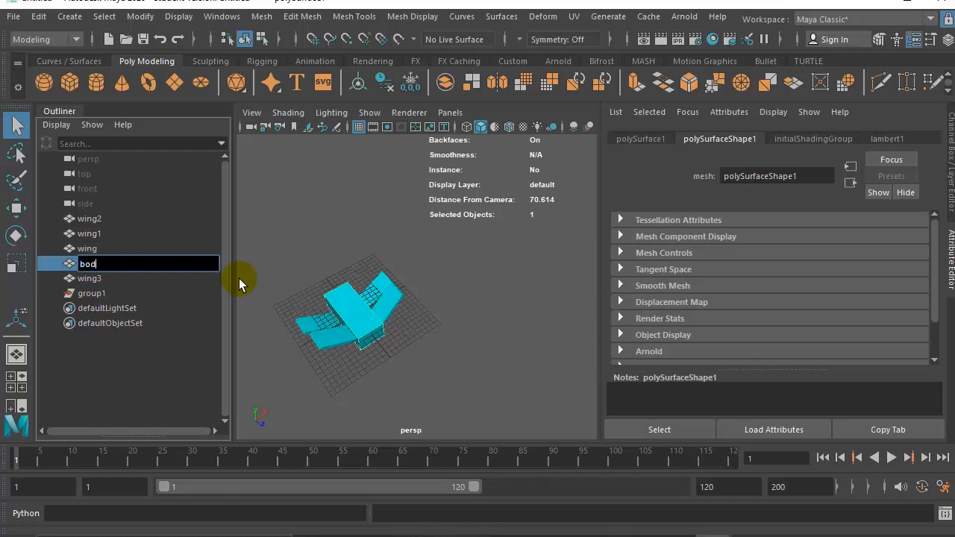
pyautogui.write('y')
pyautogui.press('Return')
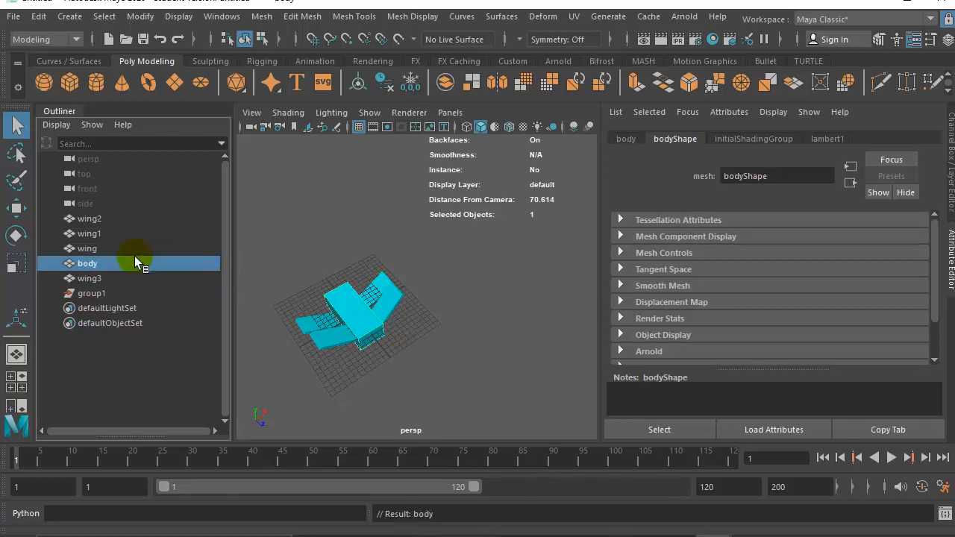
# Parent wing, wing1, wing2 and wing3 under body in the Outliner.
pyautogui.click(86, 219)
pyautogui.click(87, 263)
pyautogui.click(88, 254)
pyautogui.click(89, 268)
pyautogui.click(89, 279)
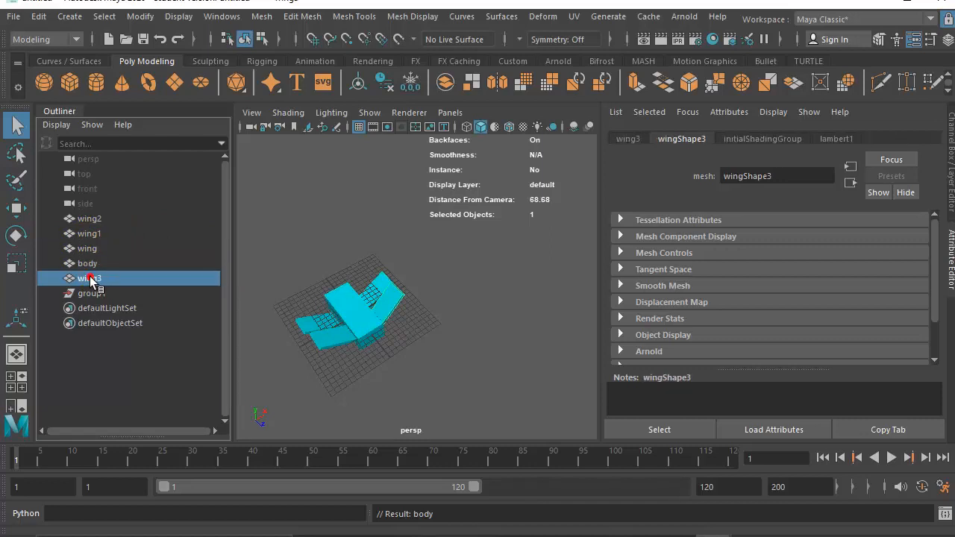
pyautogui.moveTo(89, 272); pyautogui.dragTo(80, 219)
pyautogui.click(90, 234)
pyautogui.click(92, 219)
pyautogui.click(56, 219)
pyautogui.click(80, 220)
pyautogui.click(297, 363)
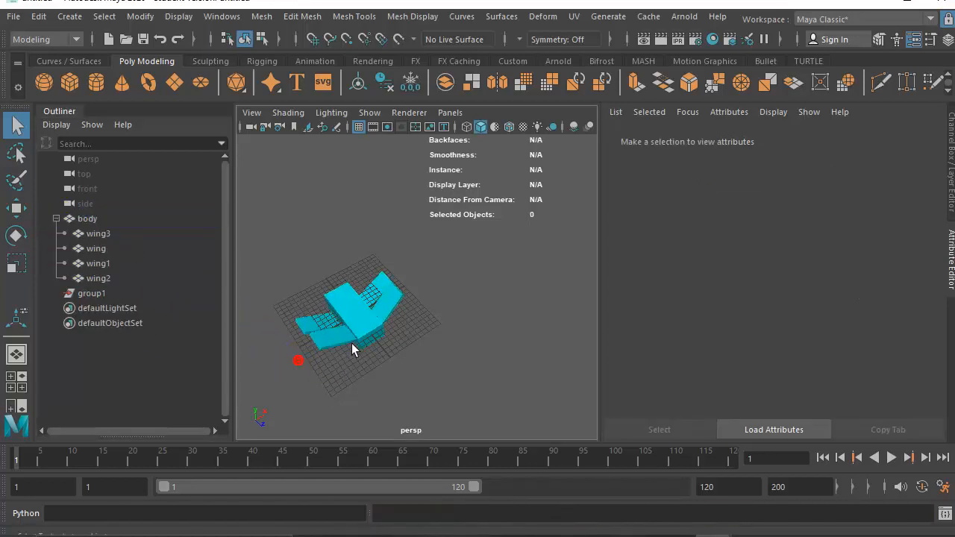
# Raise the wing mesh slightly along its vertical axis with the Move tool.
pyautogui.click(371, 333)
pyautogui.keyDown('alt'); pyautogui.moveTo(421, 341); pyautogui.dragTo(518, 302); pyautogui.keyUp('alt')
pyautogui.click(17, 208)
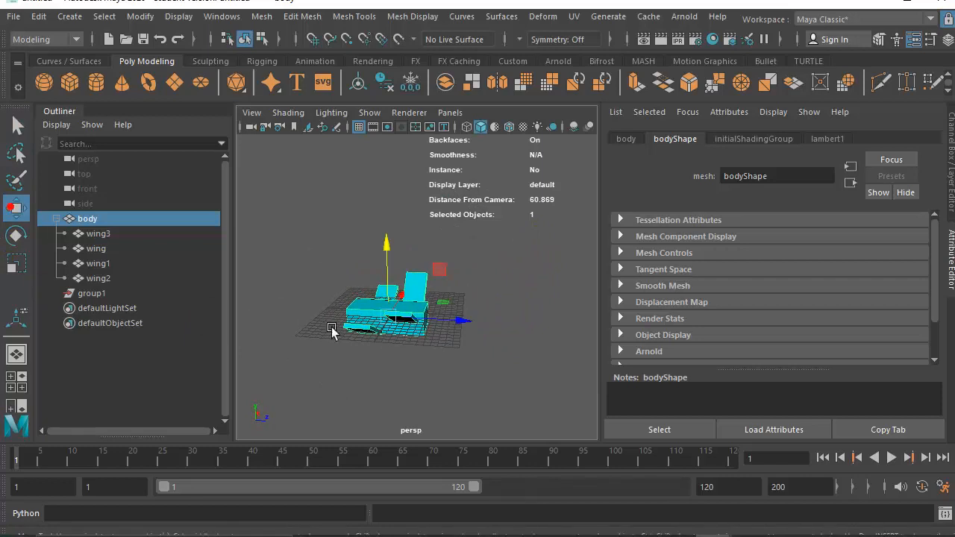
pyautogui.keyDown('alt'); pyautogui.moveTo(470, 367); pyautogui.dragTo(328, 418); pyautogui.keyUp('alt')
pyautogui.click(96, 233)
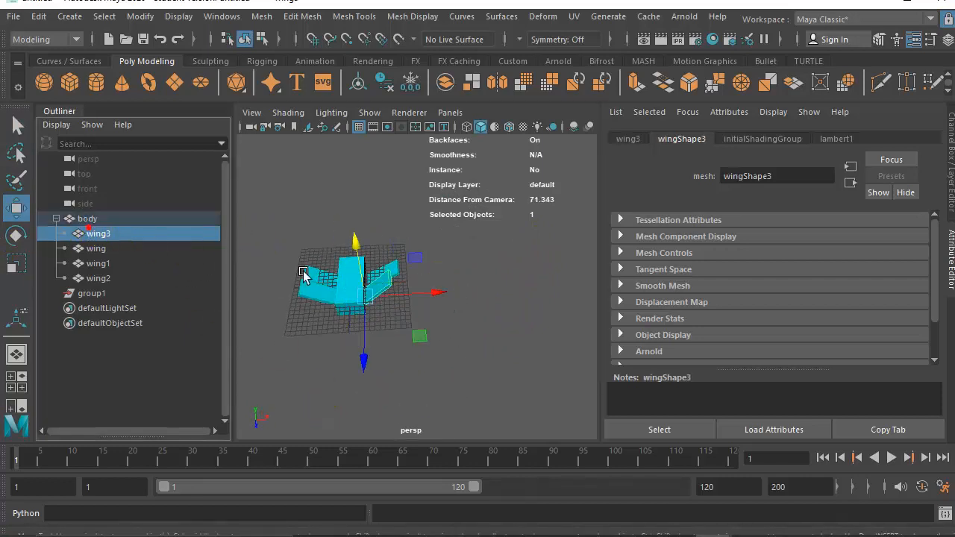
pyautogui.click(395, 265)
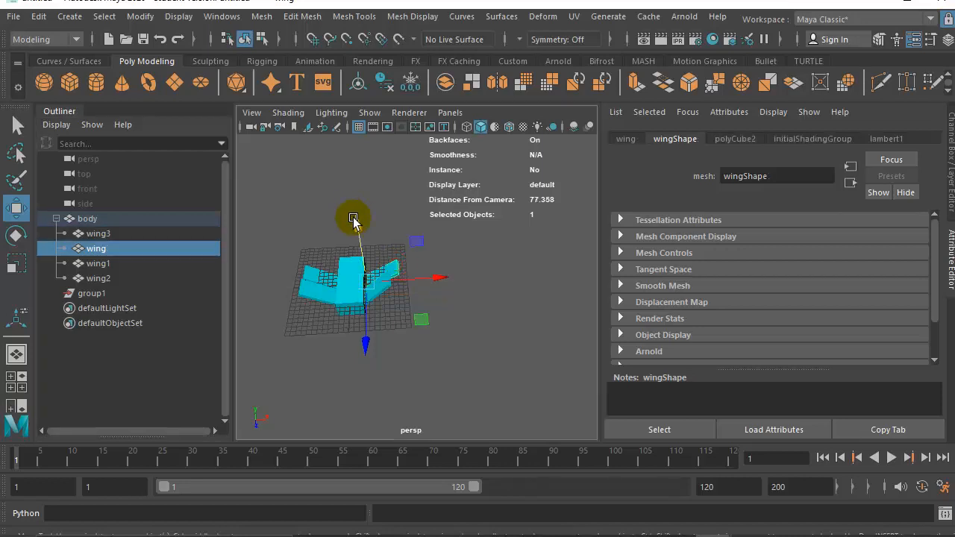
pyautogui.moveTo(354, 218); pyautogui.dragTo(354, 207)
# Raise wing1 slightly along the vertical axis.
pyautogui.keyDown('alt'); pyautogui.moveTo(358, 255); pyautogui.dragTo(530, 258); pyautogui.keyUp('alt')
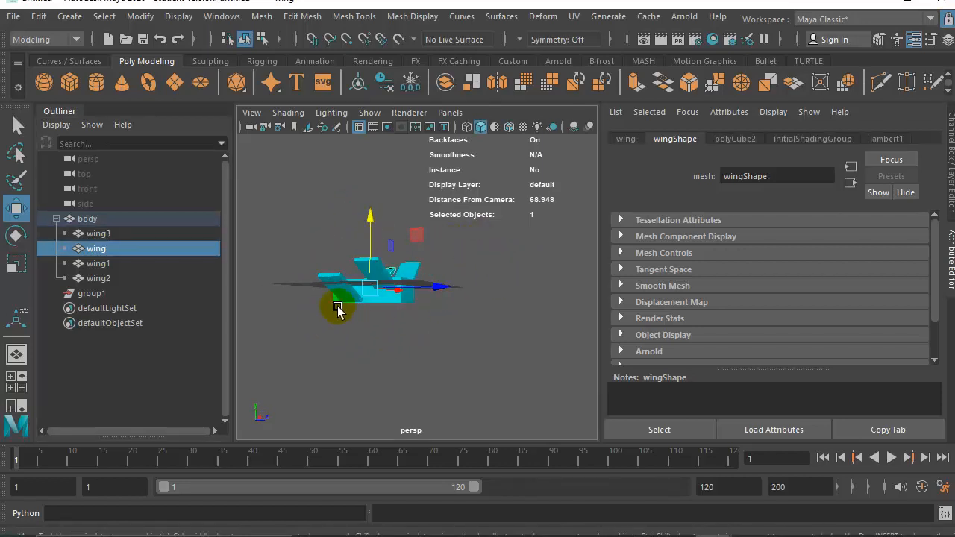
pyautogui.click(349, 296)
pyautogui.moveTo(352, 227); pyautogui.dragTo(353, 218)
pyautogui.keyDown('alt'); pyautogui.moveTo(381, 285); pyautogui.dragTo(385, 337); pyautogui.keyUp('alt')
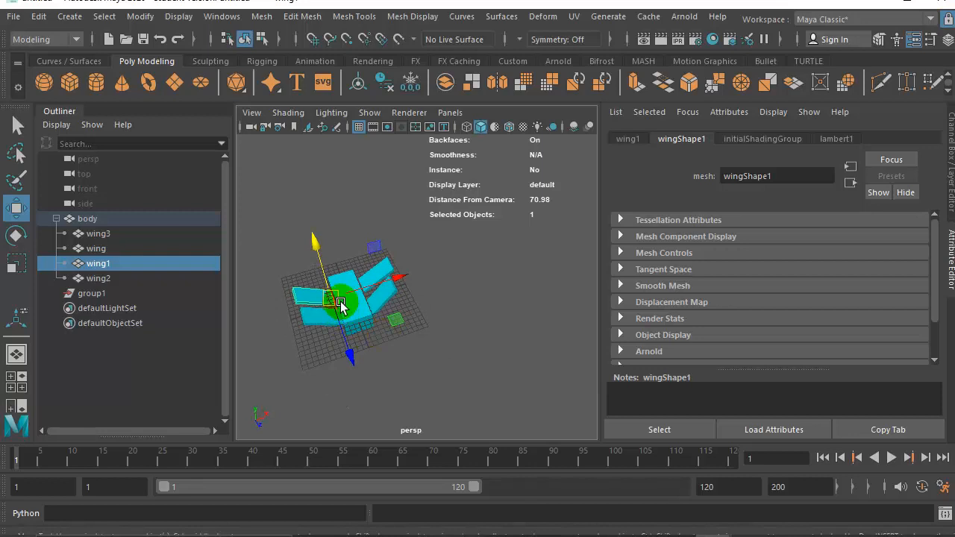
# Adjust the height of wing2 slightly along the vertical axis.
pyautogui.click(340, 302)
pyautogui.click(362, 313)
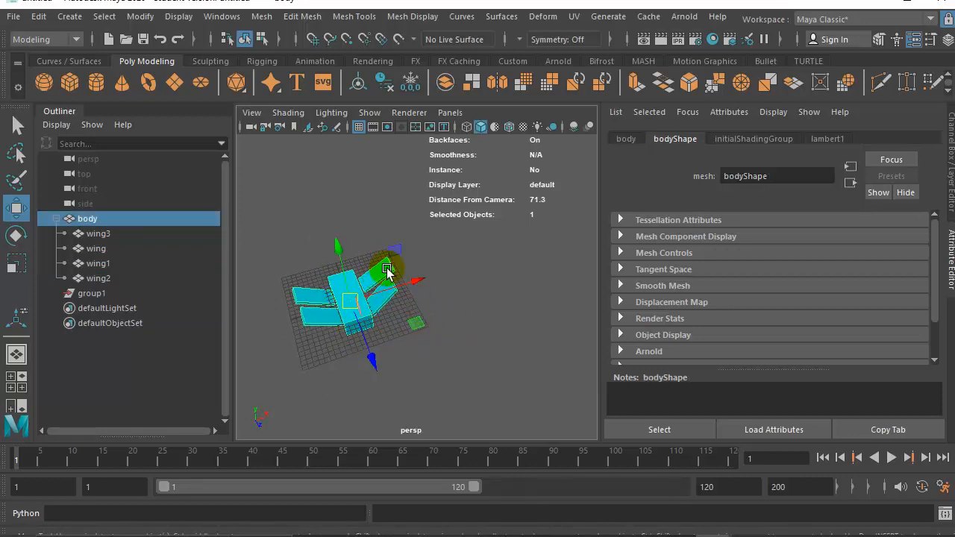
pyautogui.click(364, 282)
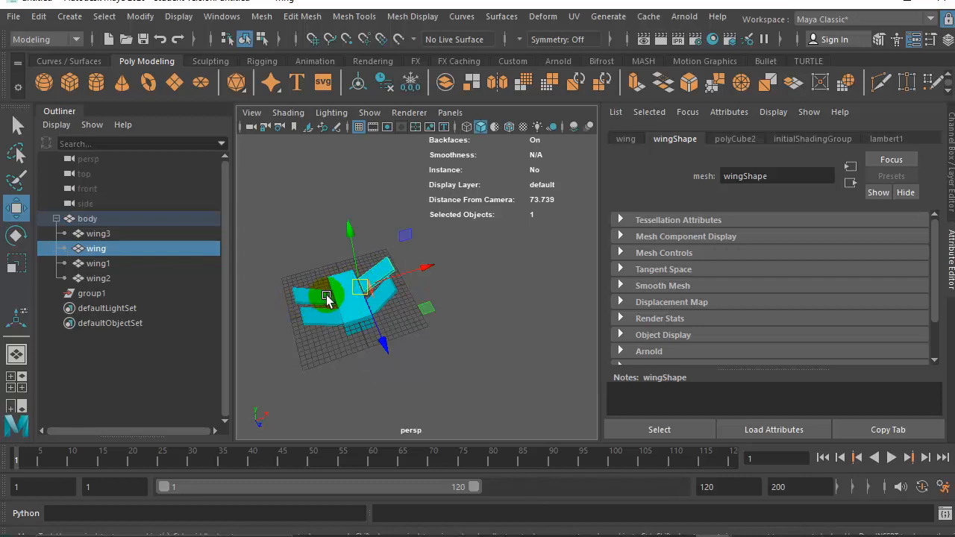
pyautogui.keyDown('alt'); pyautogui.moveTo(347, 357); pyautogui.dragTo(394, 323); pyautogui.keyUp('alt')
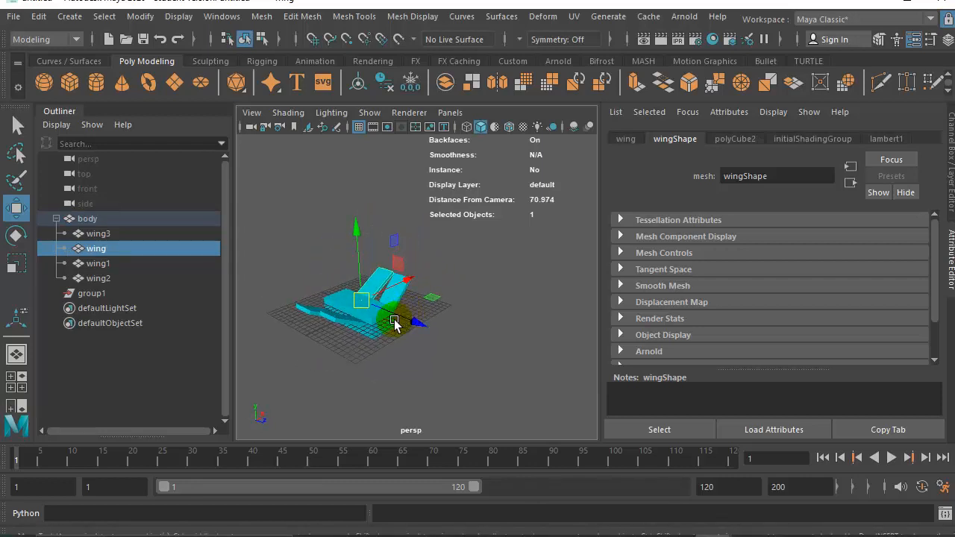
pyautogui.click(329, 320)
pyautogui.moveTo(355, 258); pyautogui.dragTo(353, 261)
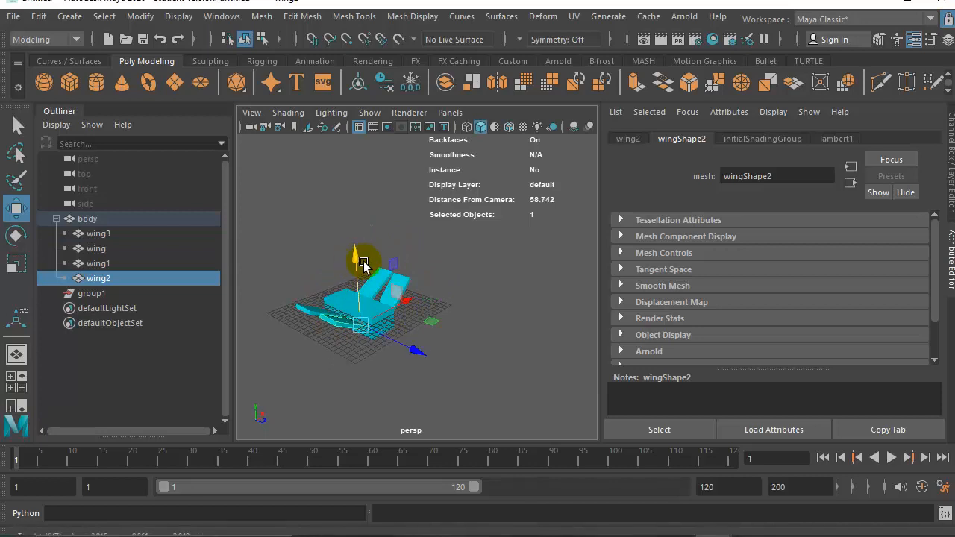
# Rotate wing3 slightly downward about its Z axis so its tilt is closer to that of the neighbouring wing.
pyautogui.click(457, 281)
pyautogui.click(412, 285)
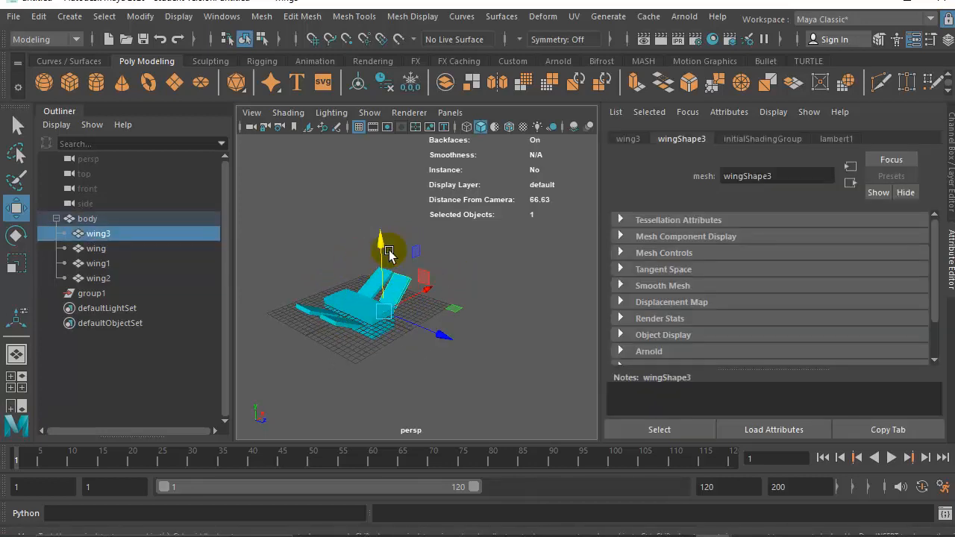
pyautogui.keyDown('alt'); pyautogui.moveTo(512, 332); pyautogui.dragTo(427, 337); pyautogui.keyUp('alt')
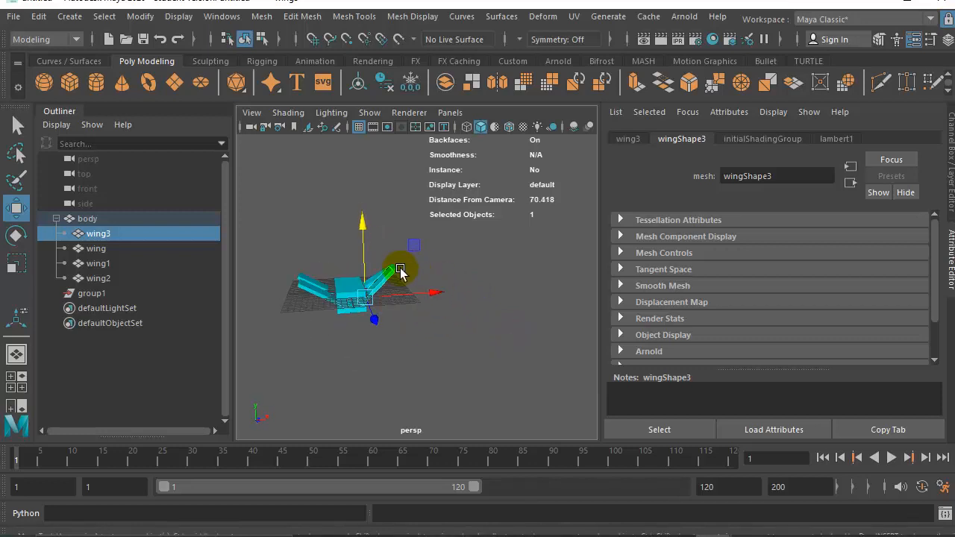
pyautogui.click(440, 271)
pyautogui.click(388, 276)
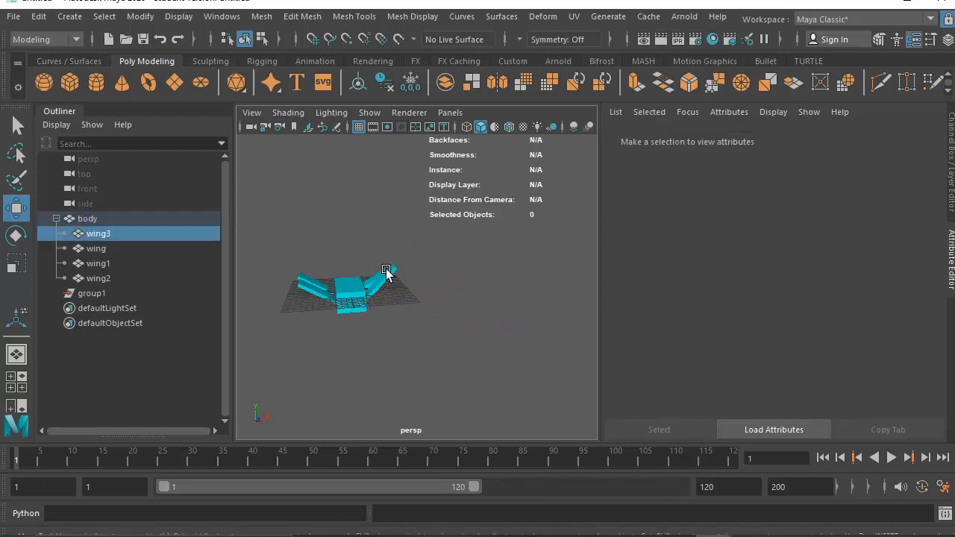
pyautogui.click(16, 236)
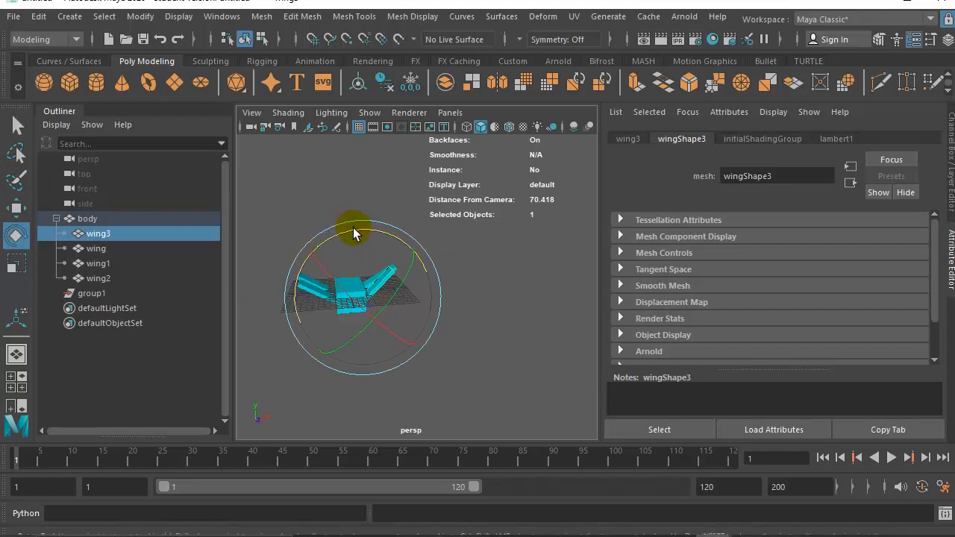
pyautogui.moveTo(357, 231); pyautogui.dragTo(371, 232)
pyautogui.click(512, 335)
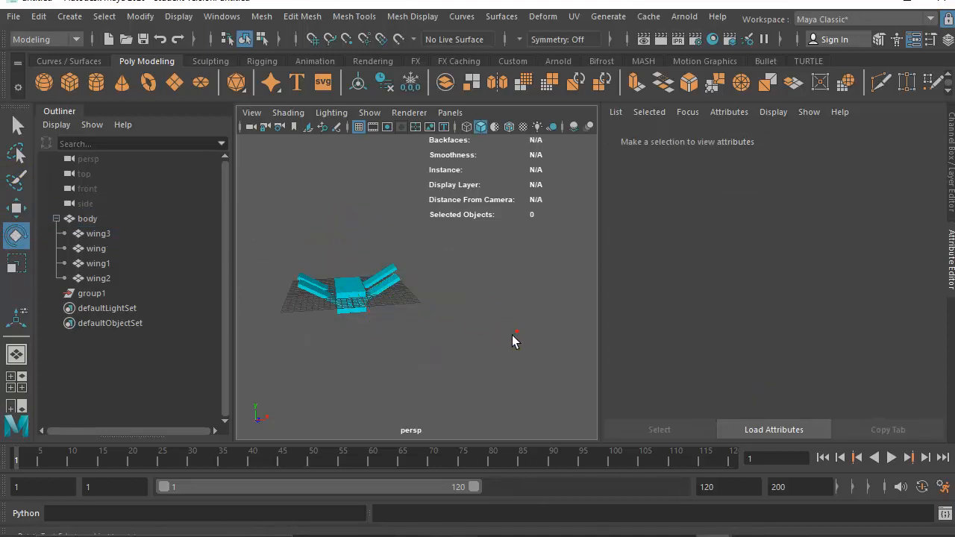
# Set keyframes for wing3 and wing2 at frame 1.
pyautogui.click(393, 284)
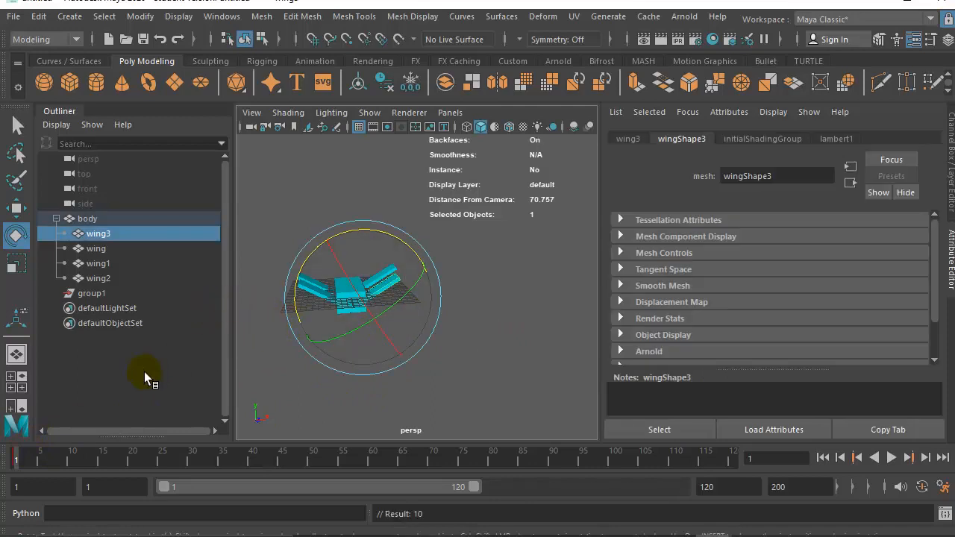
pyautogui.click(270, 365)
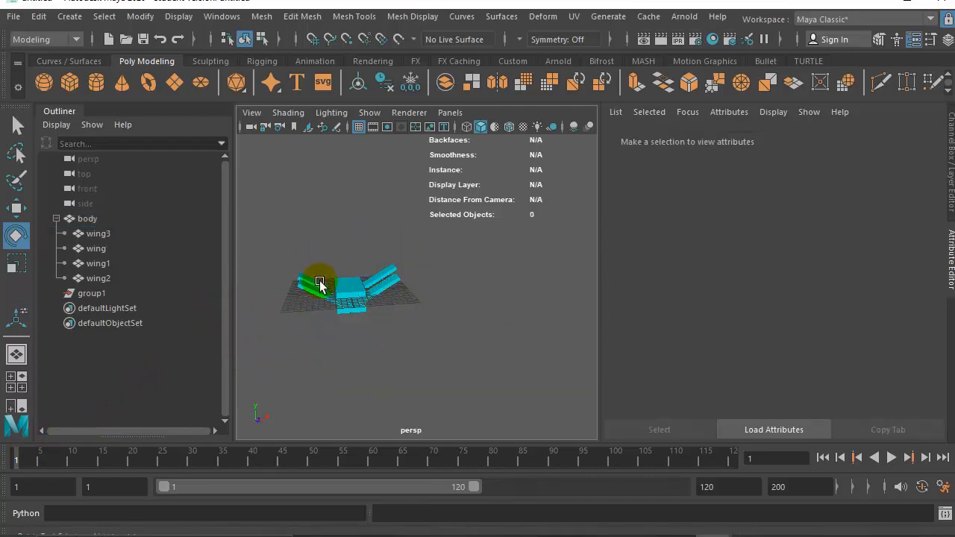
pyautogui.click(312, 297)
pyautogui.press('s')
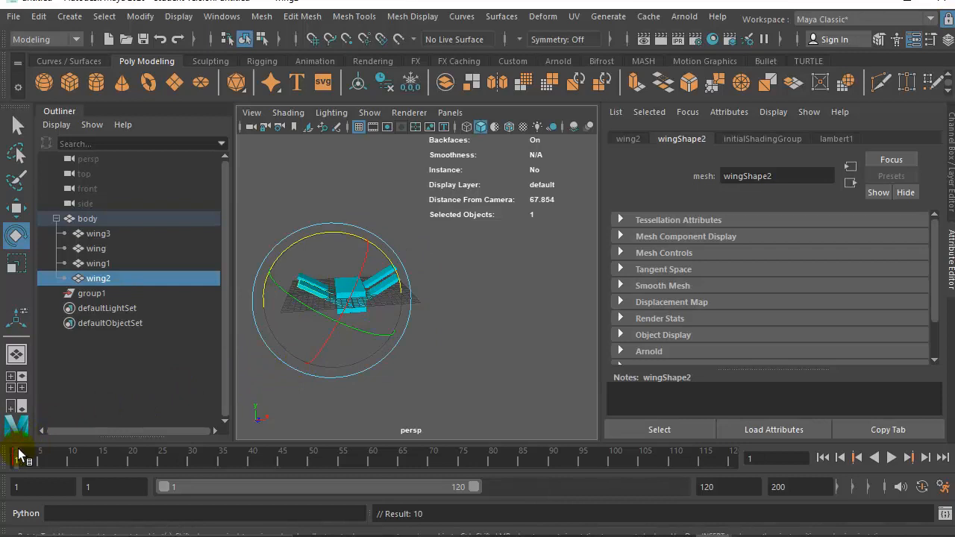
# Move the current time to frame 30 while keeping wing2 selected.
pyautogui.moveTo(20, 456); pyautogui.dragTo(132, 458)
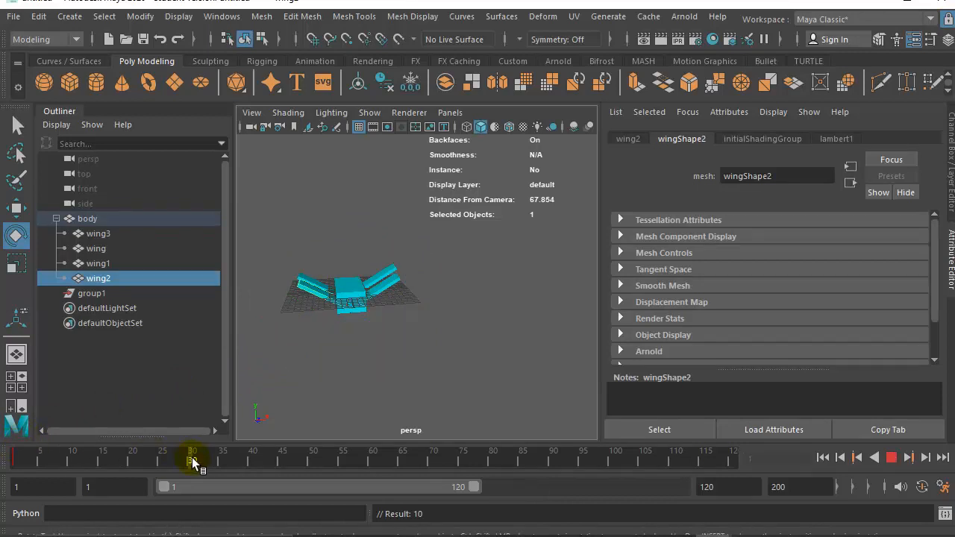
pyautogui.moveTo(192, 463); pyautogui.dragTo(191, 463)
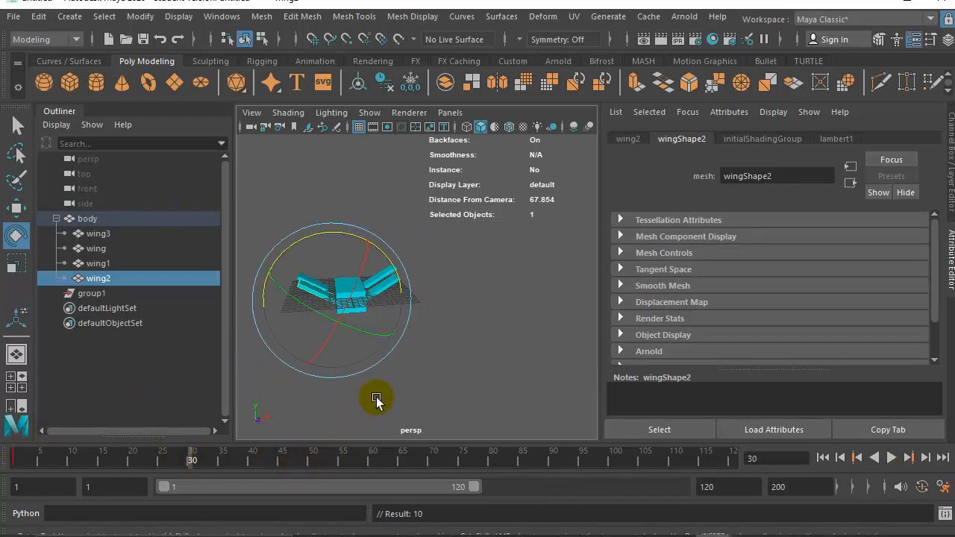
# Set a keyframe for wing3 at frame 30.
pyautogui.click(517, 341)
pyautogui.click(399, 288)
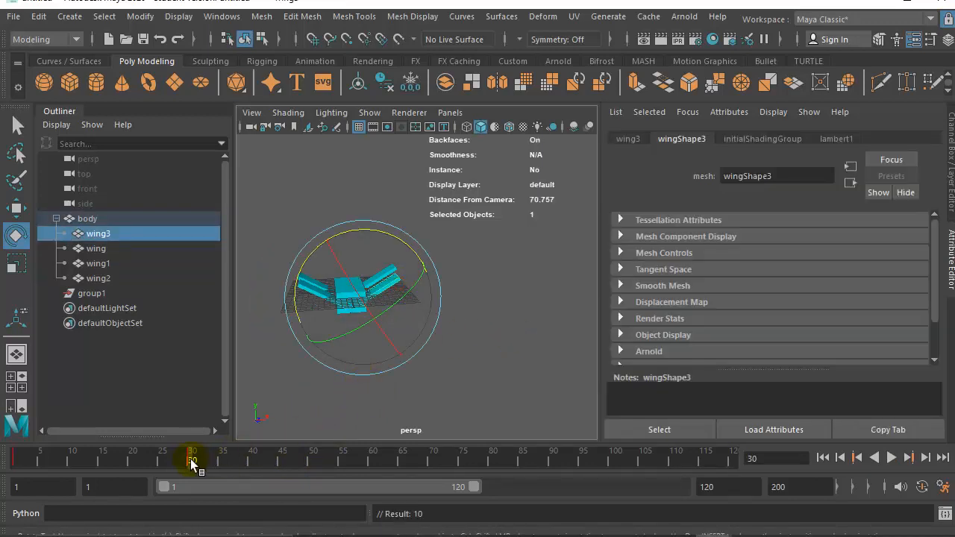
pyautogui.moveTo(192, 464); pyautogui.dragTo(103, 464)
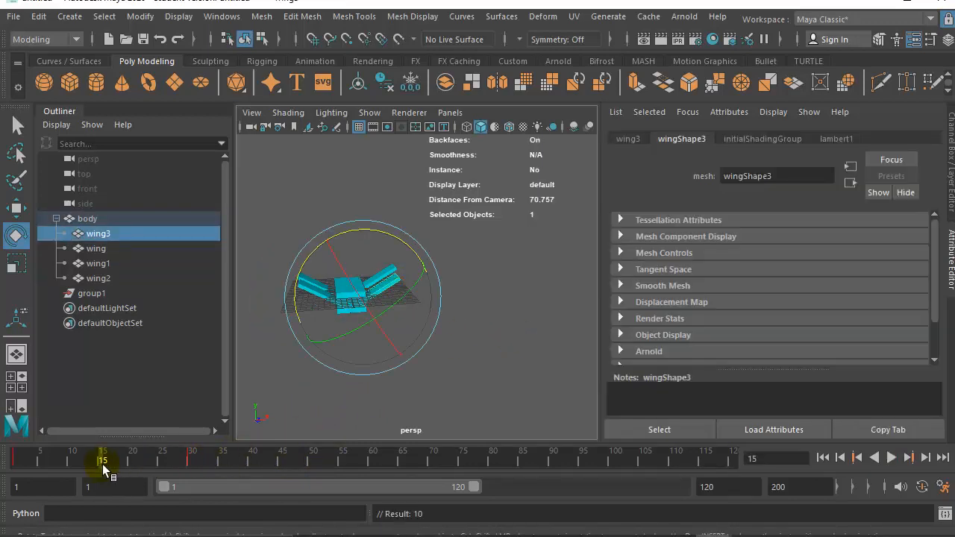
# Delete the frame 30 keyframes from wing3 and wing2.
pyautogui.rightClick(192, 463)
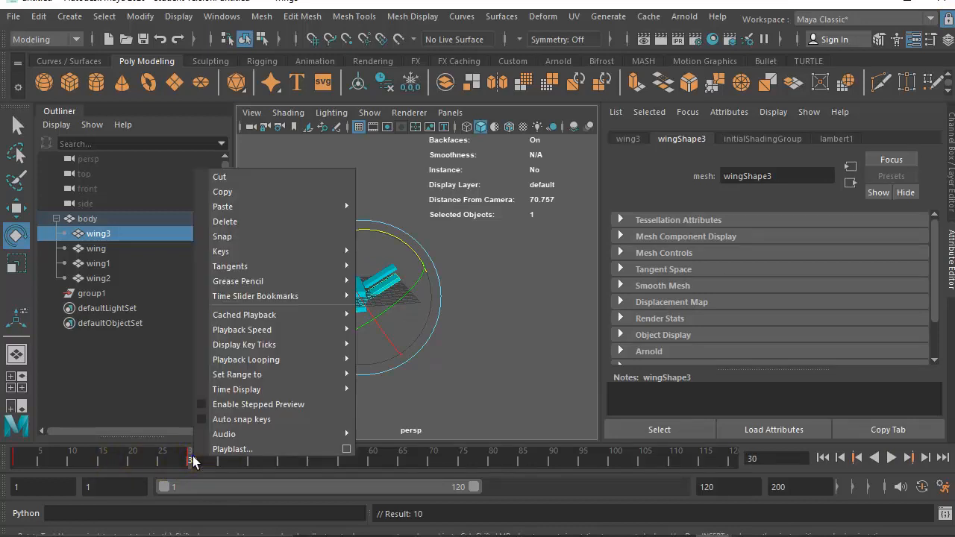
pyautogui.click(225, 222)
pyautogui.click(322, 392)
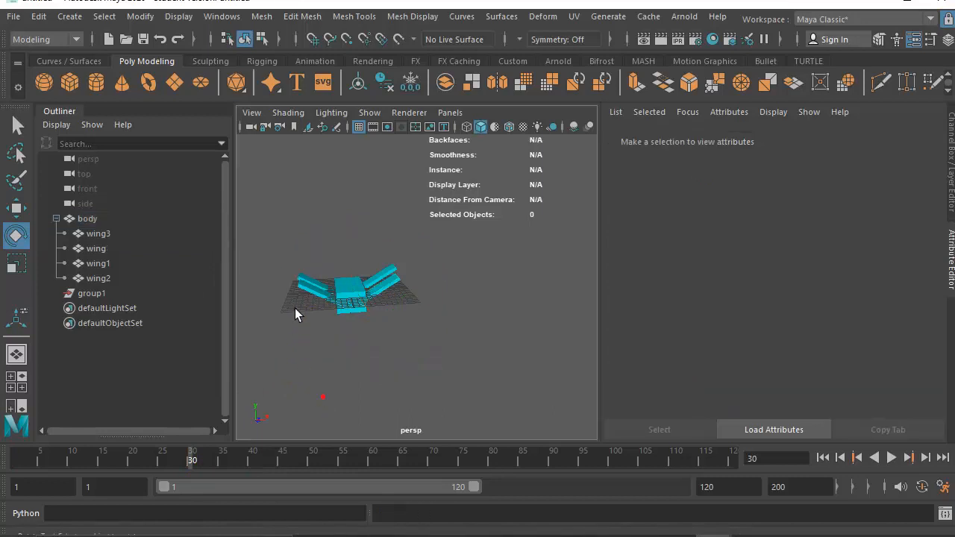
pyautogui.click(310, 296)
pyautogui.rightClick(198, 462)
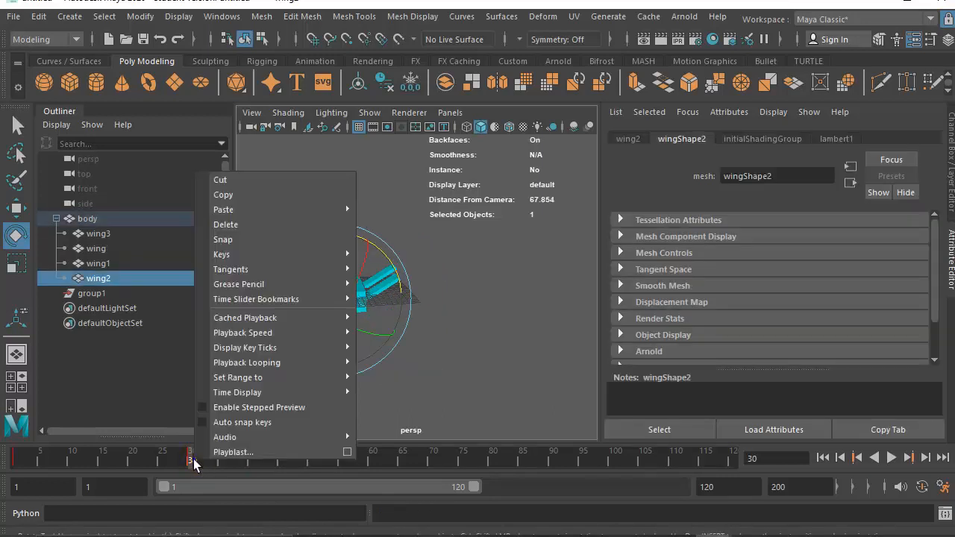
pyautogui.click(243, 223)
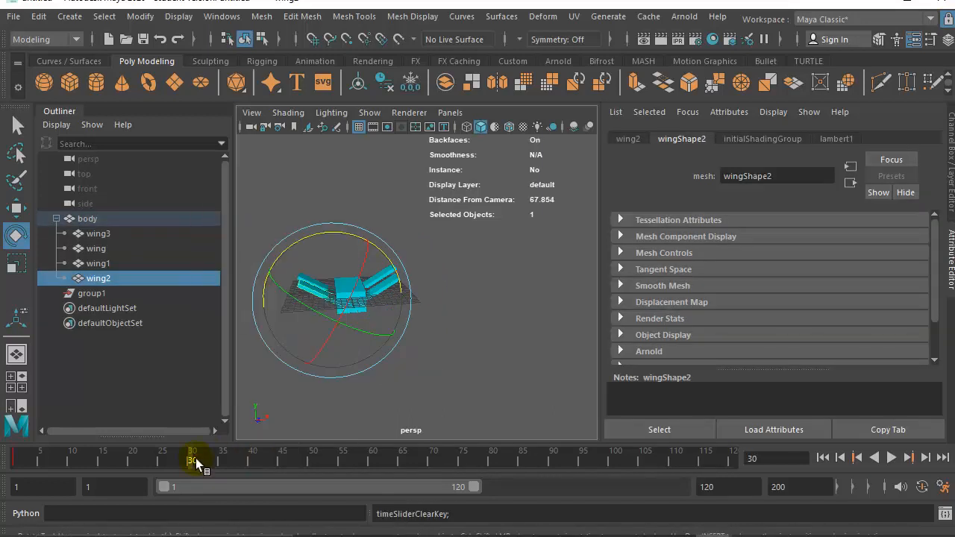
# Set keyframes for wing2 and wing3 at frame 60 in their raised pose.
pyautogui.moveTo(190, 457); pyautogui.dragTo(259, 454)
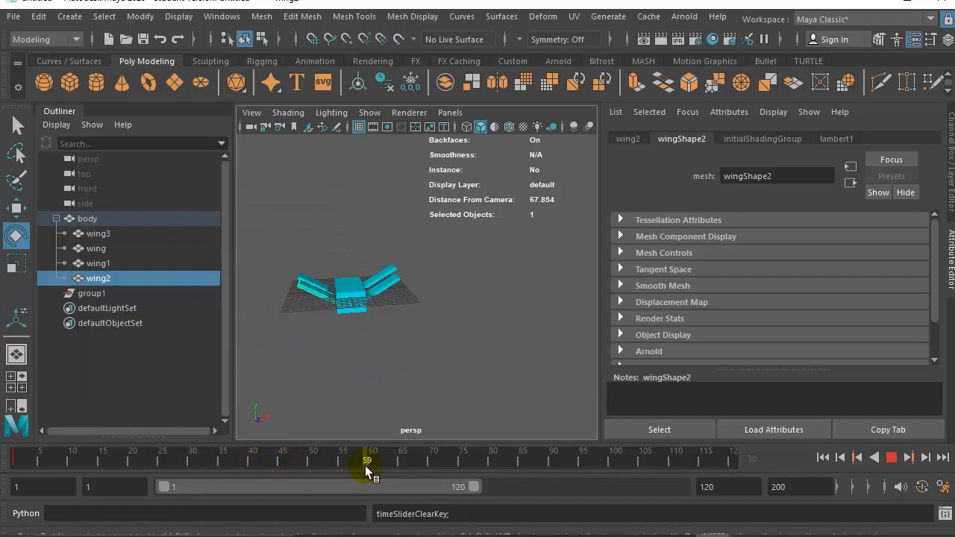
pyautogui.moveTo(373, 469); pyautogui.dragTo(373, 469)
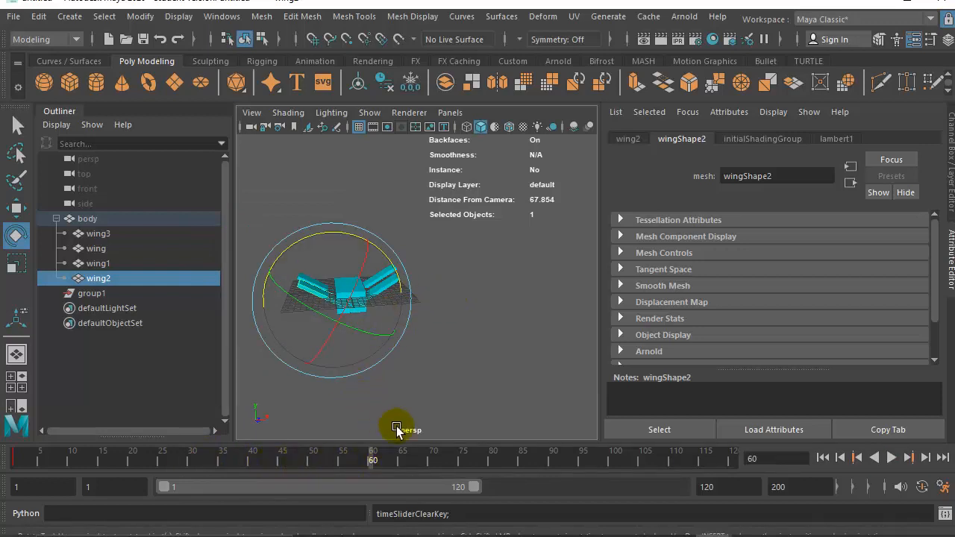
pyautogui.press('s')
pyautogui.click(469, 333)
pyautogui.click(394, 278)
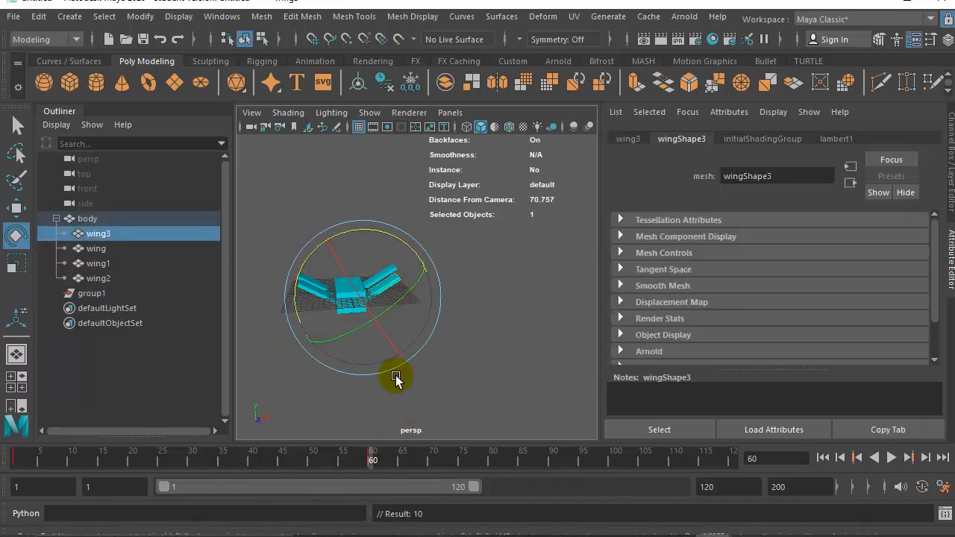
# At frame 30, rotate wing3 downward about its Z axis to just below horizontal and set a keyframe for it.
pyautogui.moveTo(237, 454); pyautogui.dragTo(194, 453)
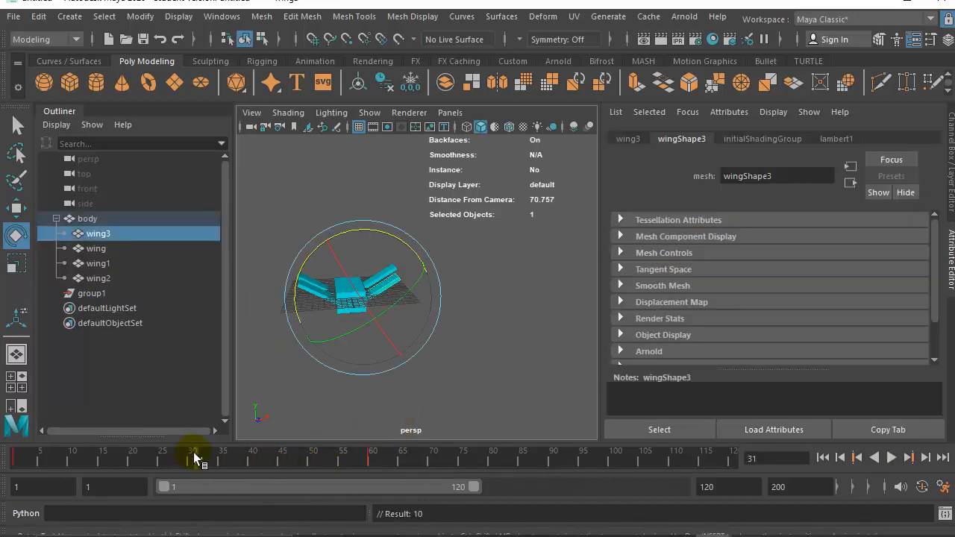
pyautogui.click(190, 456)
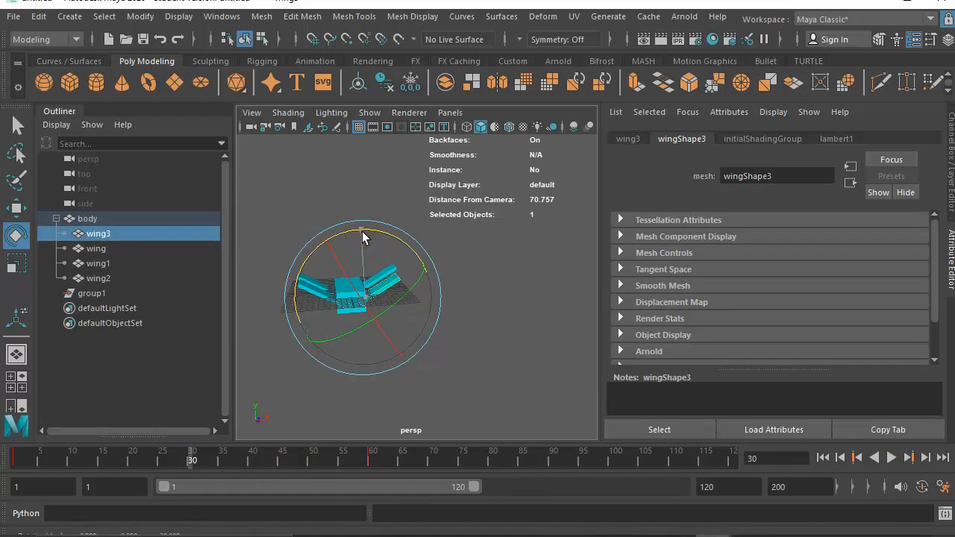
pyautogui.moveTo(362, 231); pyautogui.dragTo(407, 260)
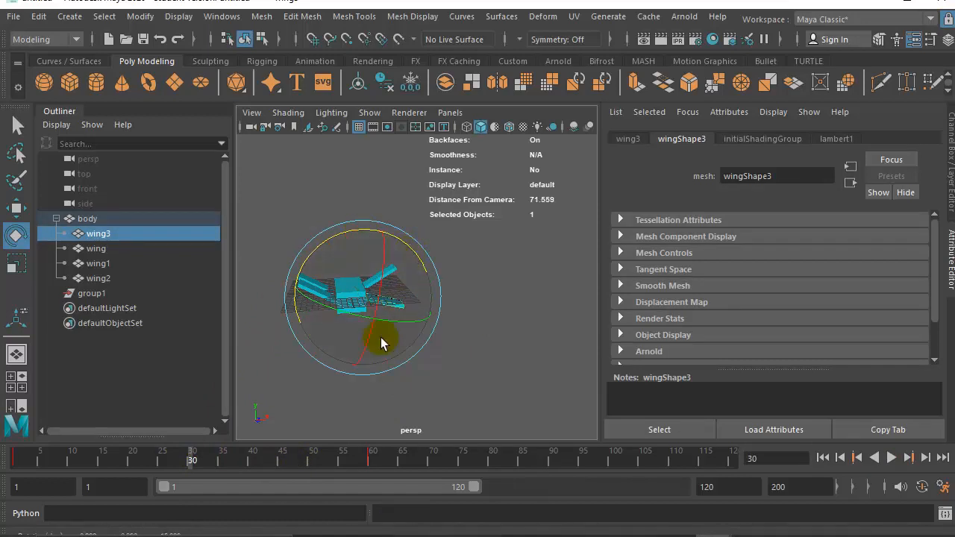
pyautogui.press('s')
# At frame 30, rotate wing2 downward about its Z axis to match wing3, set its keyframe, and preview the motion.
pyautogui.click(285, 401)
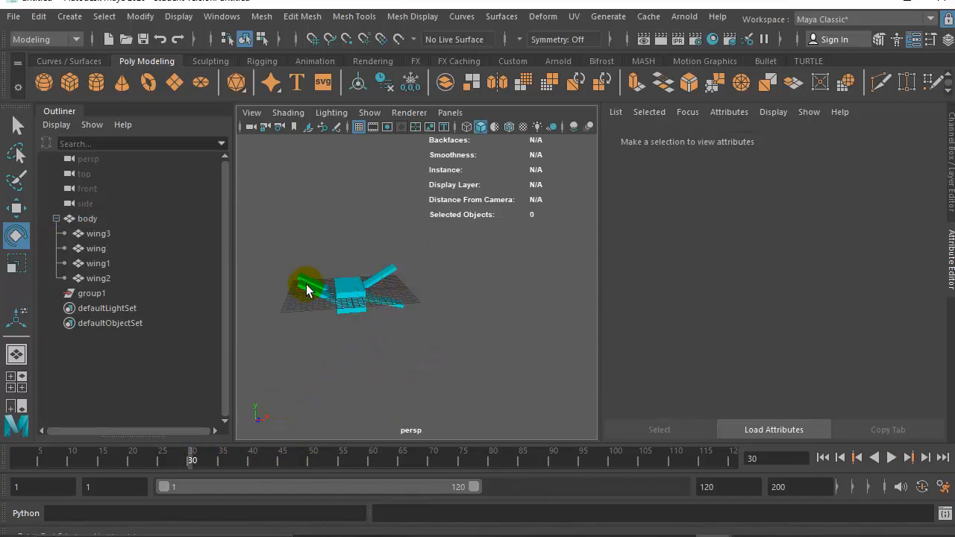
pyautogui.click(302, 286)
pyautogui.moveTo(312, 240); pyautogui.dragTo(277, 294)
pyautogui.press('s')
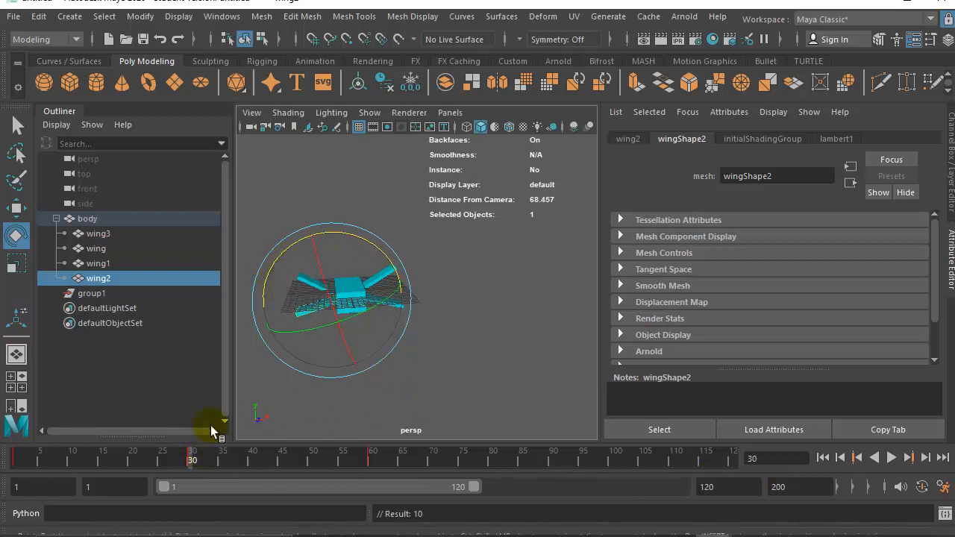
pyautogui.hotkey('alt', 'v')
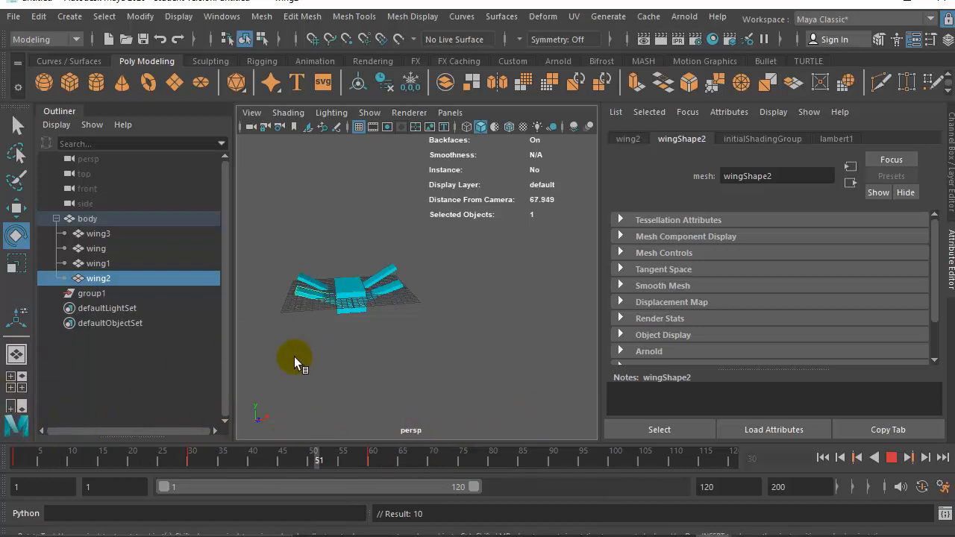
pyautogui.hotkey('alt', 'v')
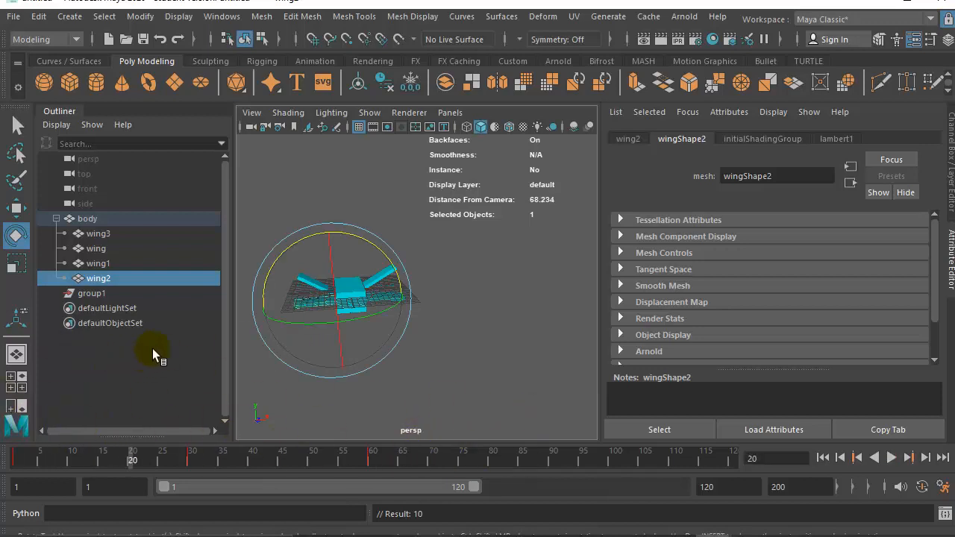
# Set keyframes for wing and wing1 at frame 15 in their raised pose.
pyautogui.click(377, 409)
pyautogui.click(289, 273)
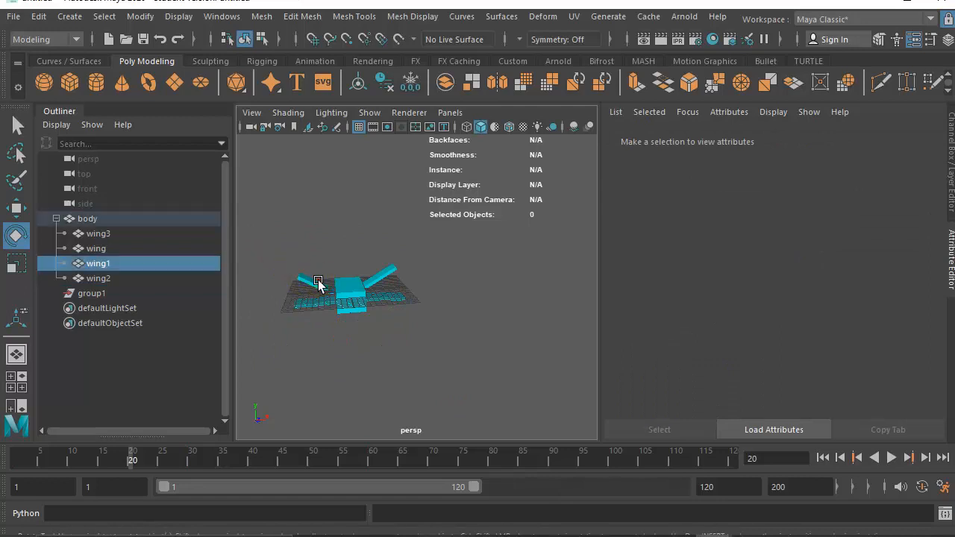
pyautogui.moveTo(126, 444); pyautogui.dragTo(101, 457)
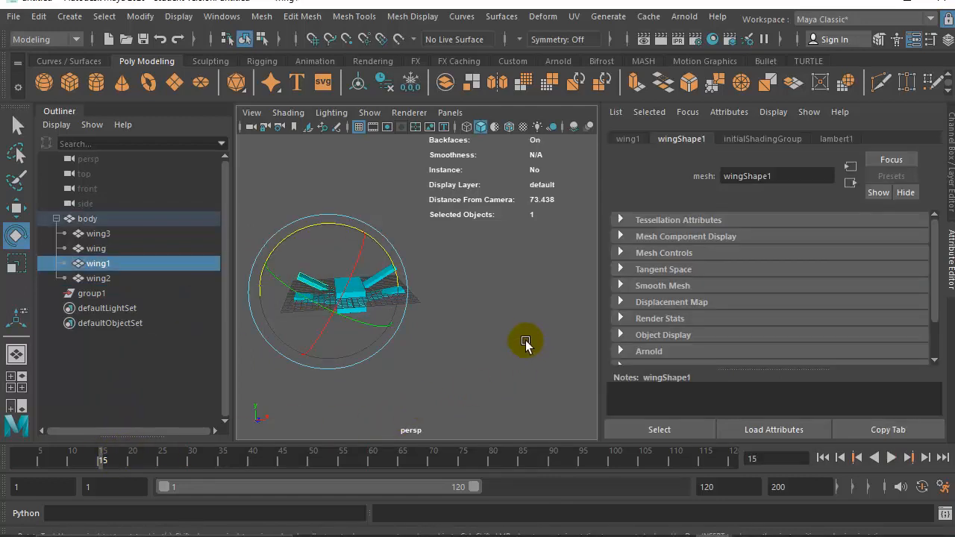
pyautogui.click(514, 306)
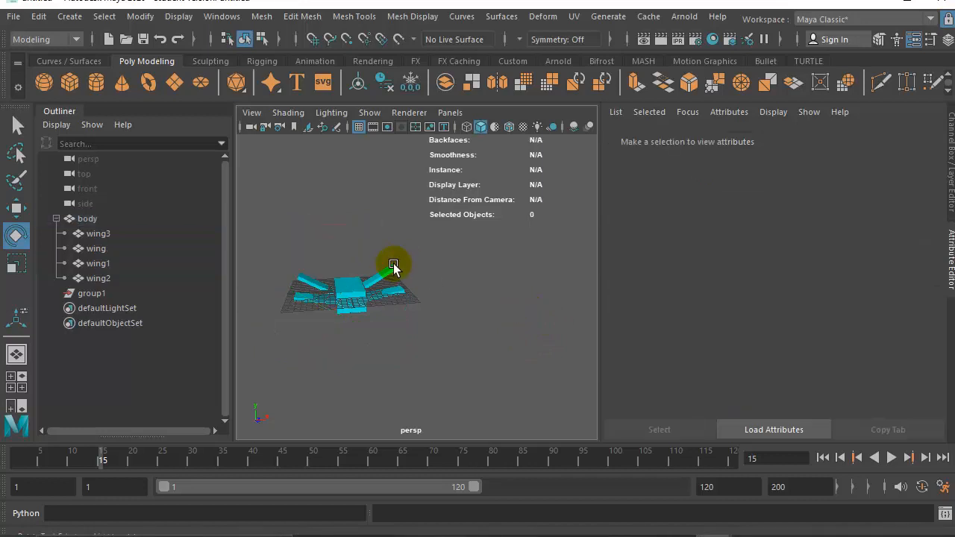
pyautogui.click(391, 262)
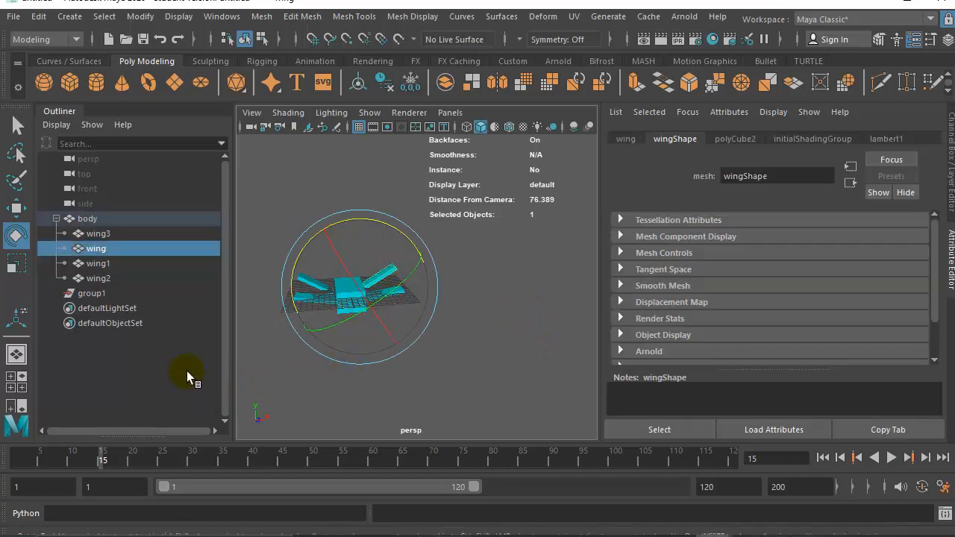
pyautogui.press('s')
pyautogui.click(503, 319)
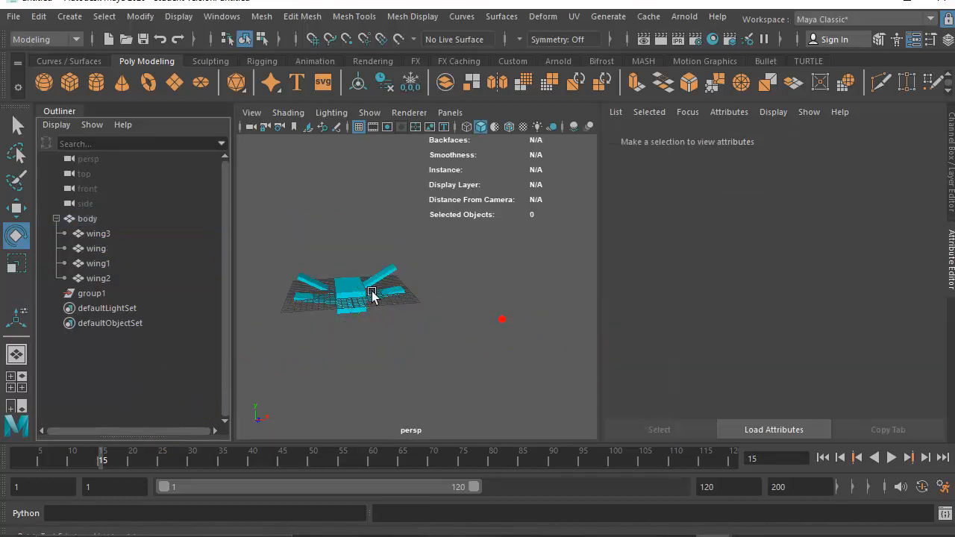
pyautogui.click(311, 277)
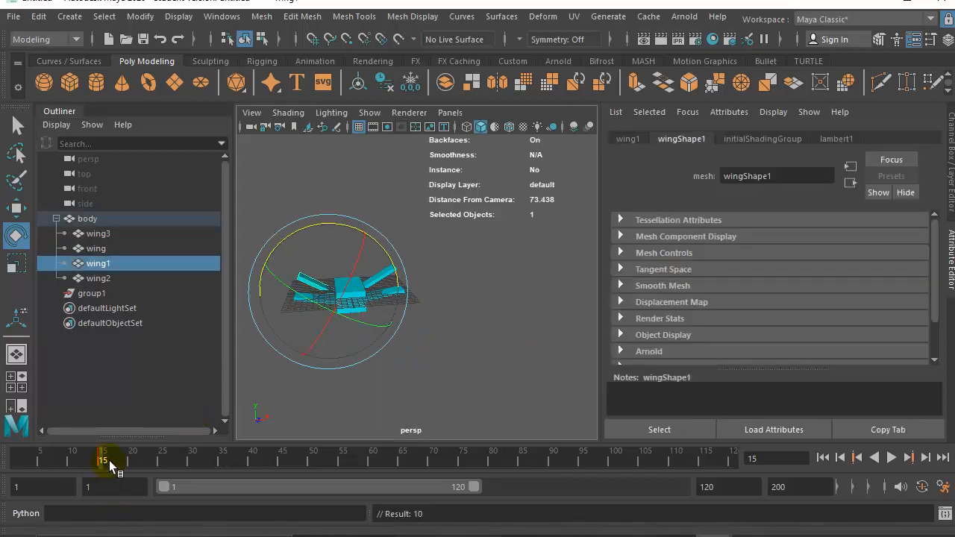
# Set keyframes for wing1, wing3 and wing at frame 75.
pyautogui.hotkey('alt', 'v')
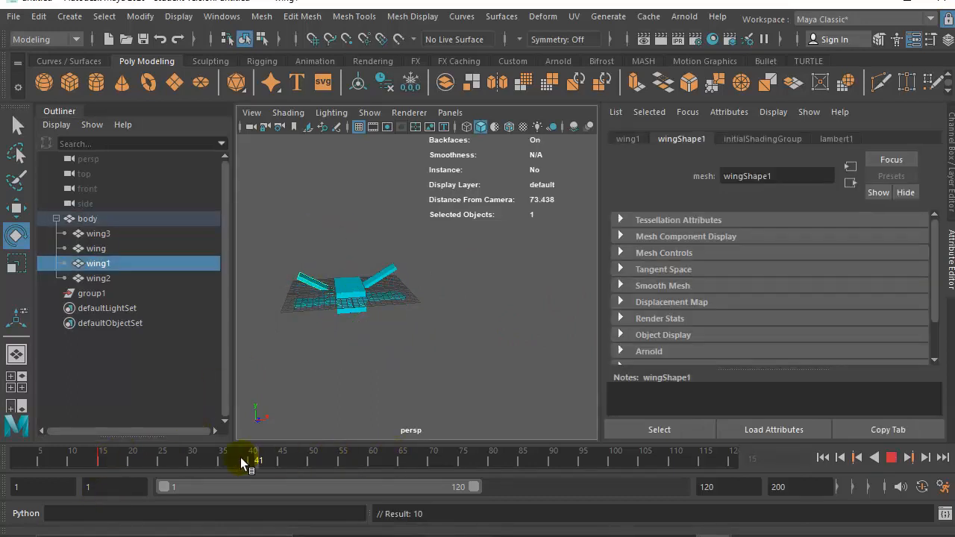
pyautogui.click(458, 467)
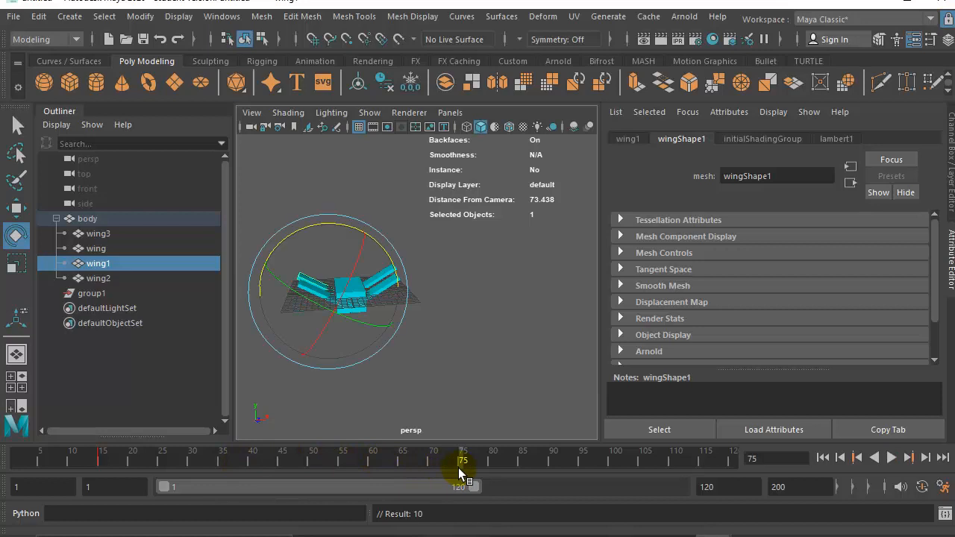
pyautogui.click(476, 389)
pyautogui.click(398, 276)
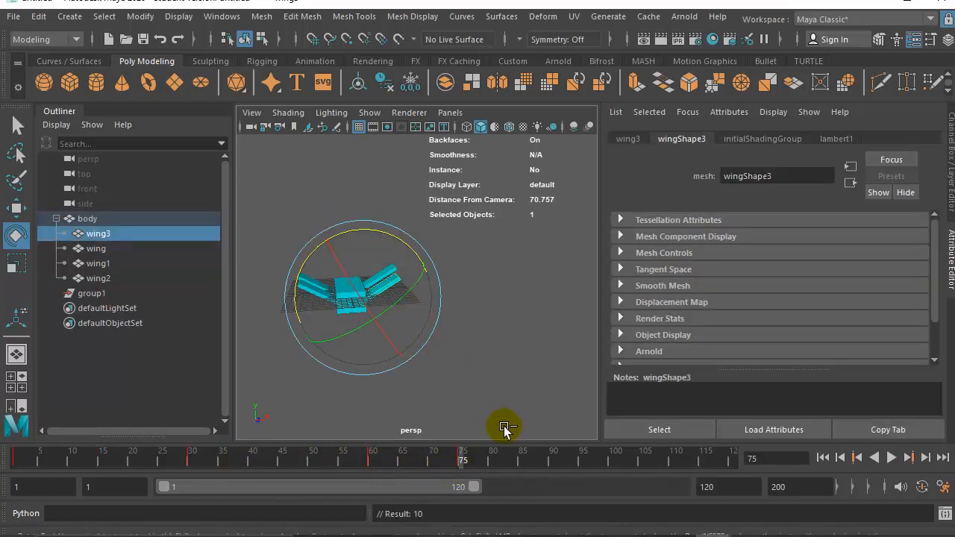
pyautogui.click(505, 311)
pyautogui.click(396, 270)
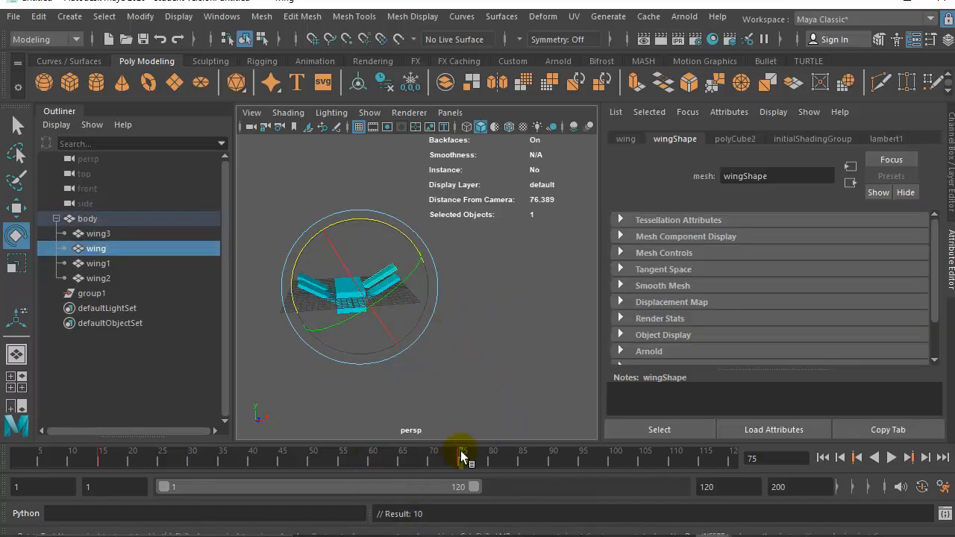
# At frame 45, rotate wing downward about its Z axis to below horizontal and set a keyframe for it.
pyautogui.moveTo(462, 457); pyautogui.dragTo(282, 455)
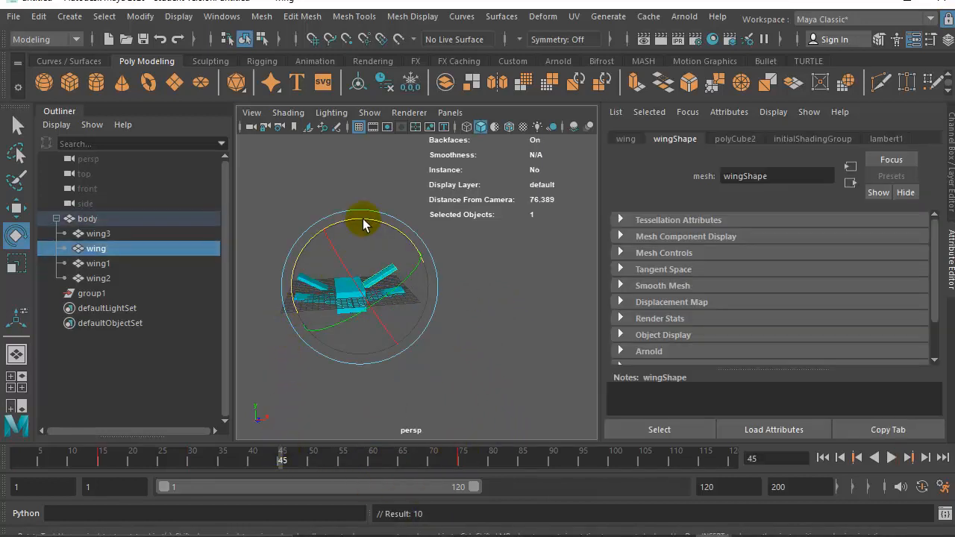
pyautogui.moveTo(363, 225); pyautogui.dragTo(418, 252)
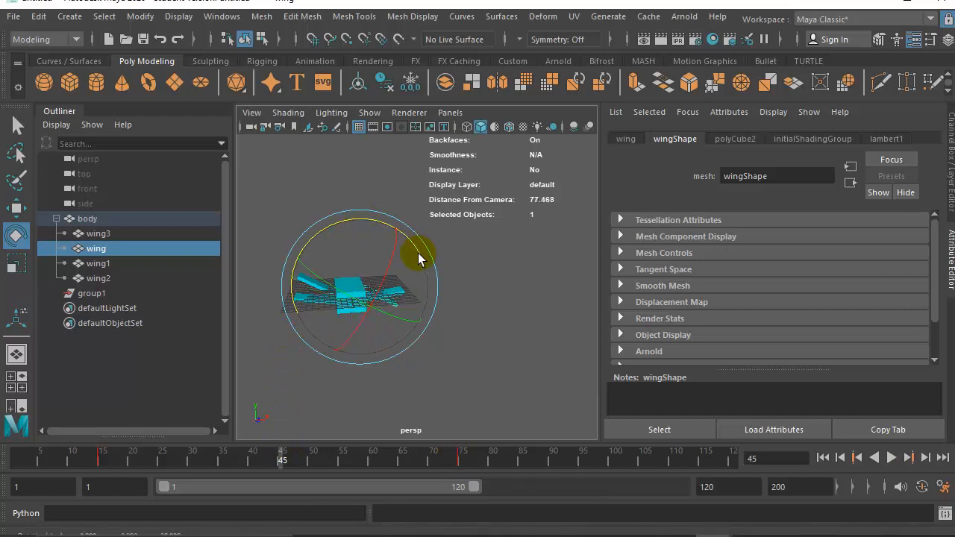
pyautogui.press('s')
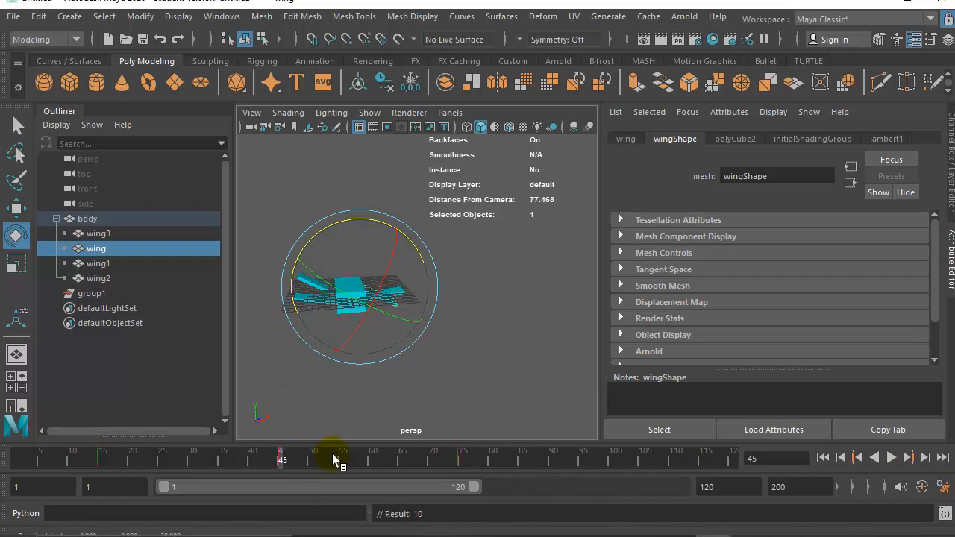
# At frame 45, rotate wing1 downward about its Z axis to mirror wing, and set its keyframe.
pyautogui.click(363, 384)
pyautogui.click(286, 262)
pyautogui.moveTo(312, 225); pyautogui.dragTo(300, 336)
pyautogui.press('s')
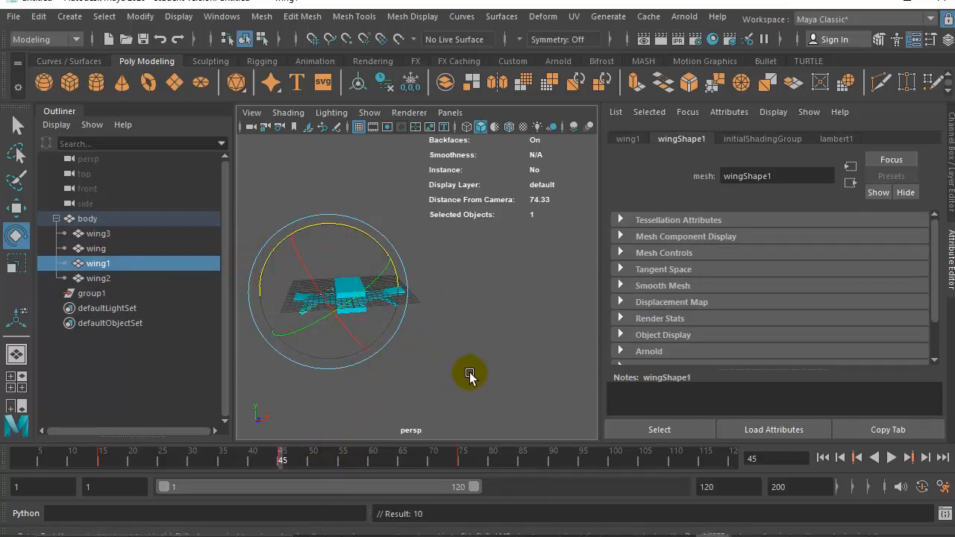
# Play the wing animation forward and backward to check the flapping, and return to frame 1.
pyautogui.click(469, 376)
pyautogui.keyDown('alt'); pyautogui.moveTo(234, 379); pyautogui.dragTo(262, 386); pyautogui.keyUp('alt')
pyautogui.moveTo(241, 465); pyautogui.dragTo(4, 463)
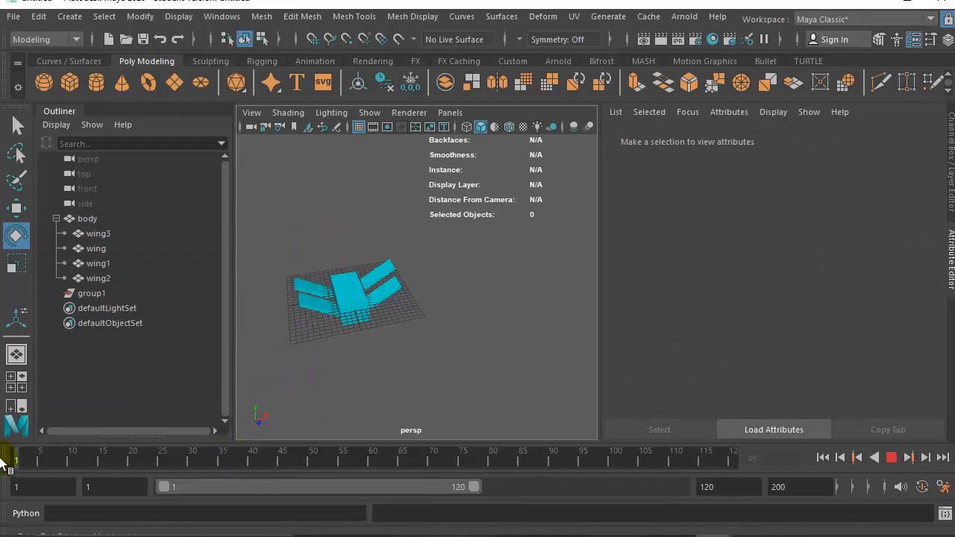
pyautogui.click(886, 460)
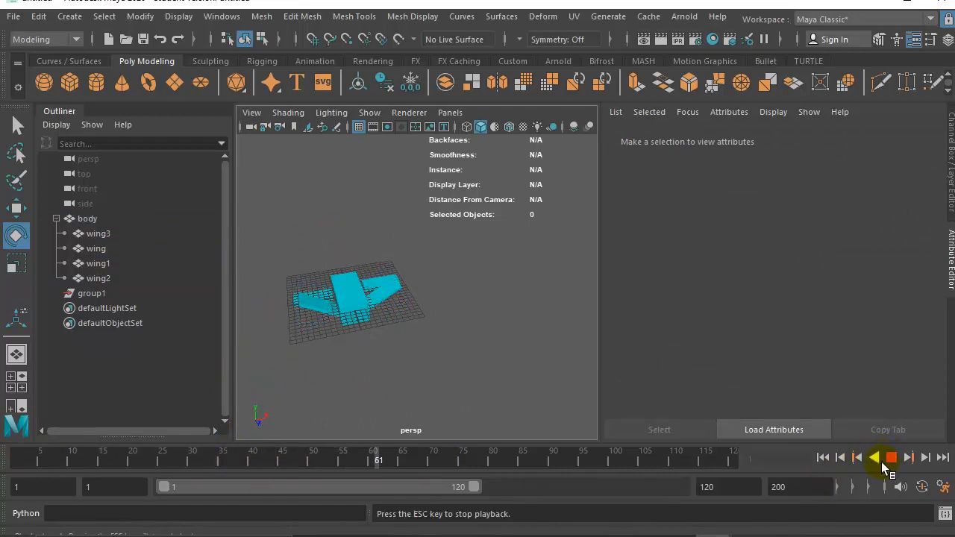
pyautogui.click(872, 460)
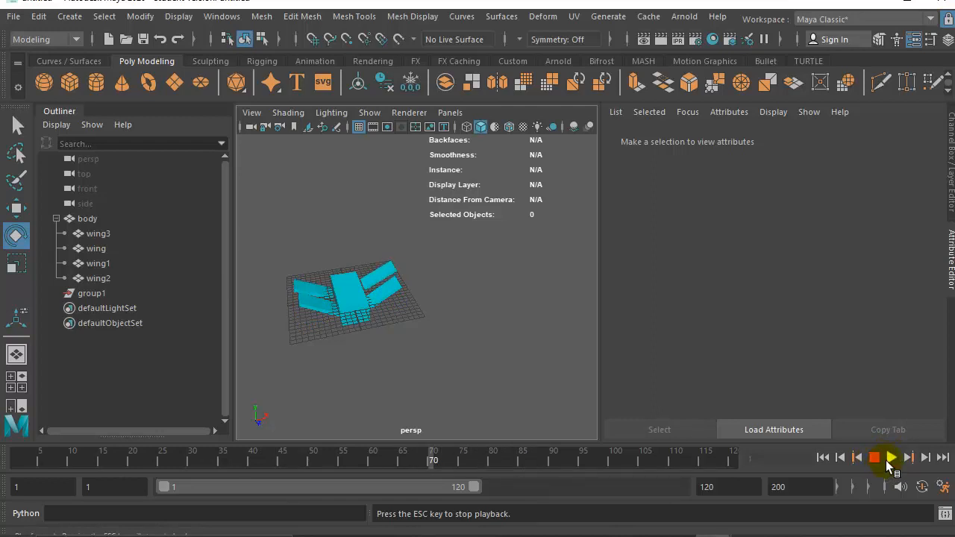
pyautogui.click(878, 460)
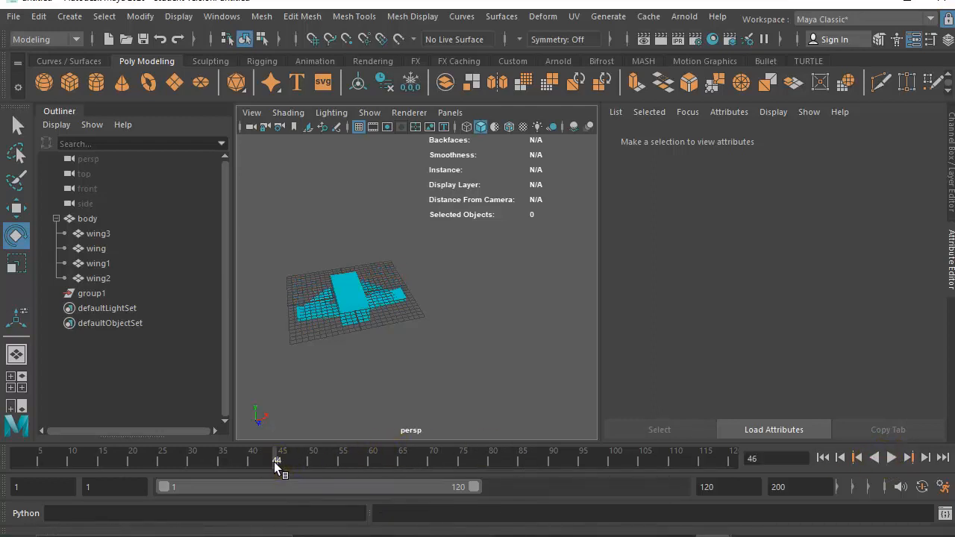
pyautogui.moveTo(274, 461); pyautogui.dragTo(15, 460)
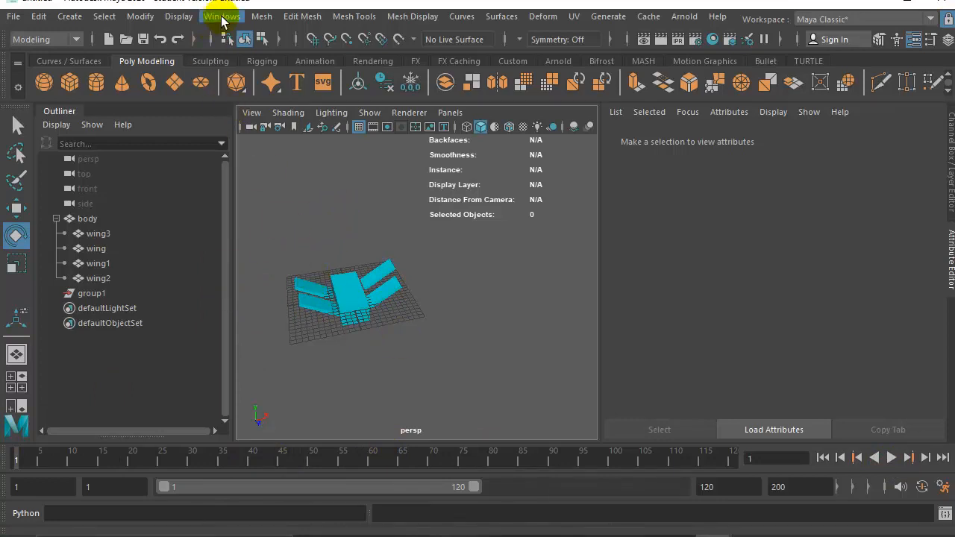
# Open the Graph Editor and display the animation curves of wing3, wing, wing1 and wing2 together.
pyautogui.click(222, 17)
pyautogui.moveTo(265, 99)
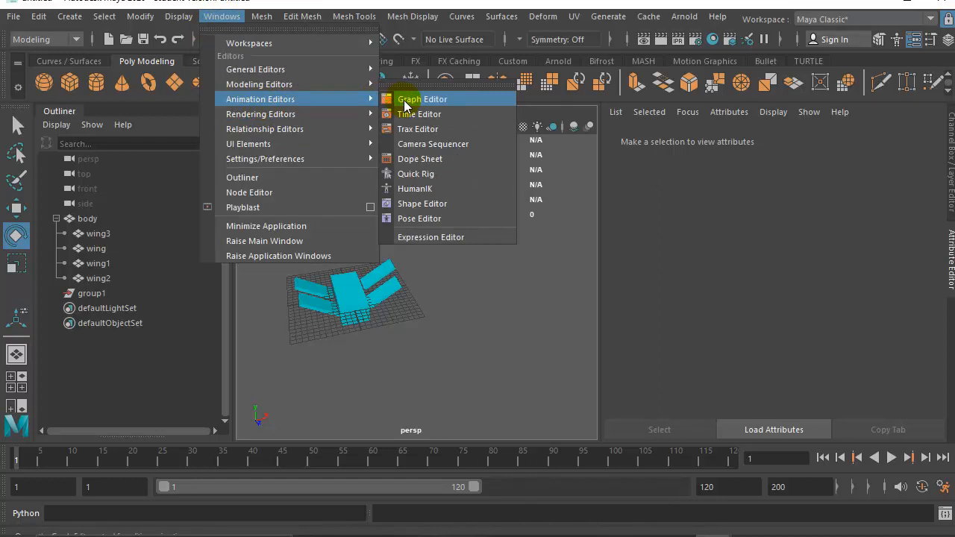
pyautogui.click(405, 103)
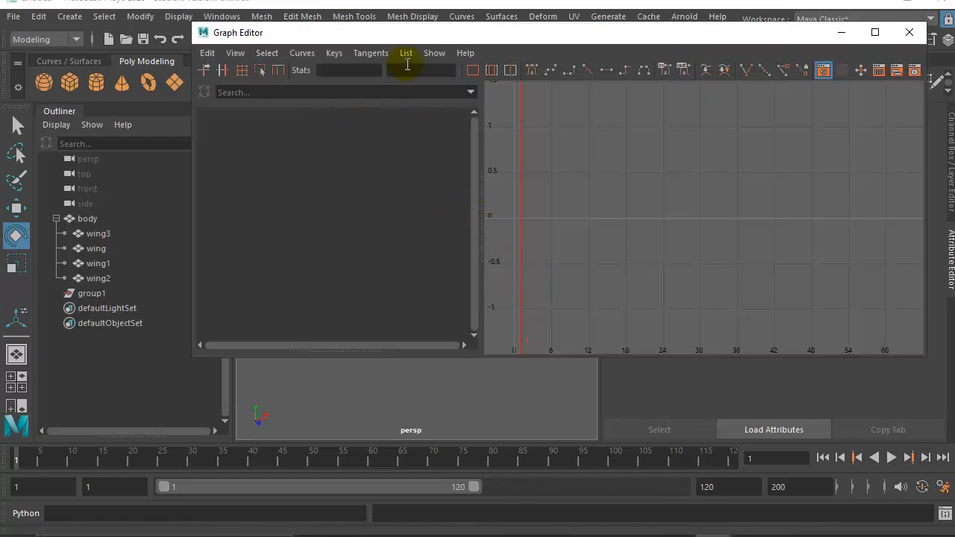
pyautogui.click(100, 233)
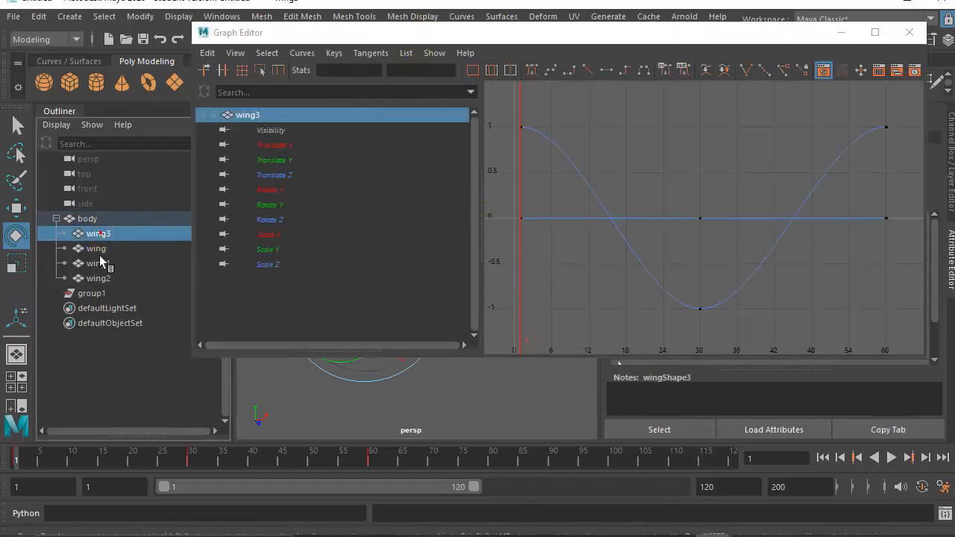
pyautogui.keyDown('shift'); pyautogui.click(94, 267); pyautogui.keyUp('shift')
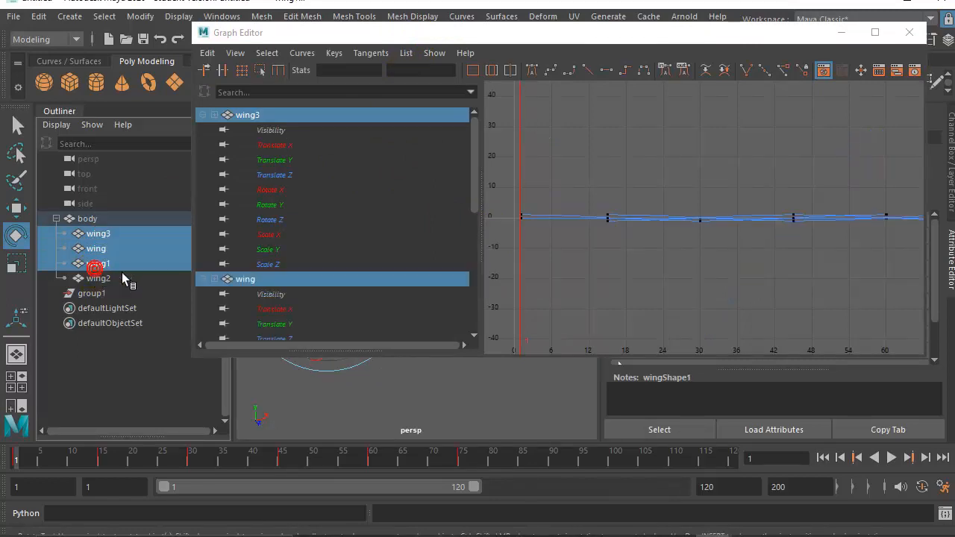
pyautogui.keyDown('shift'); pyautogui.click(119, 276); pyautogui.keyUp('shift')
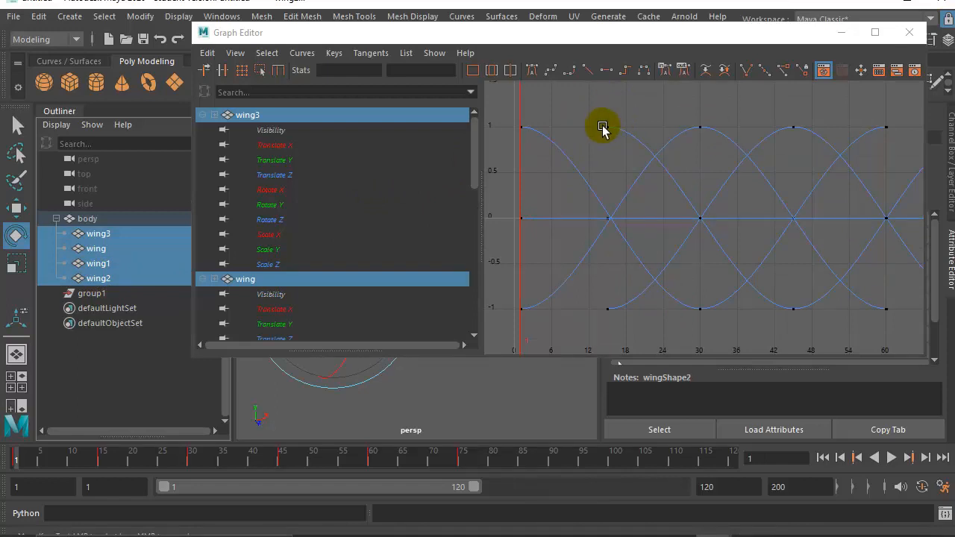
# Set the post-infinity of all four wings' curves to Cycle and close the Graph Editor.
pyautogui.click(334, 54)
pyautogui.moveTo(363, 54)
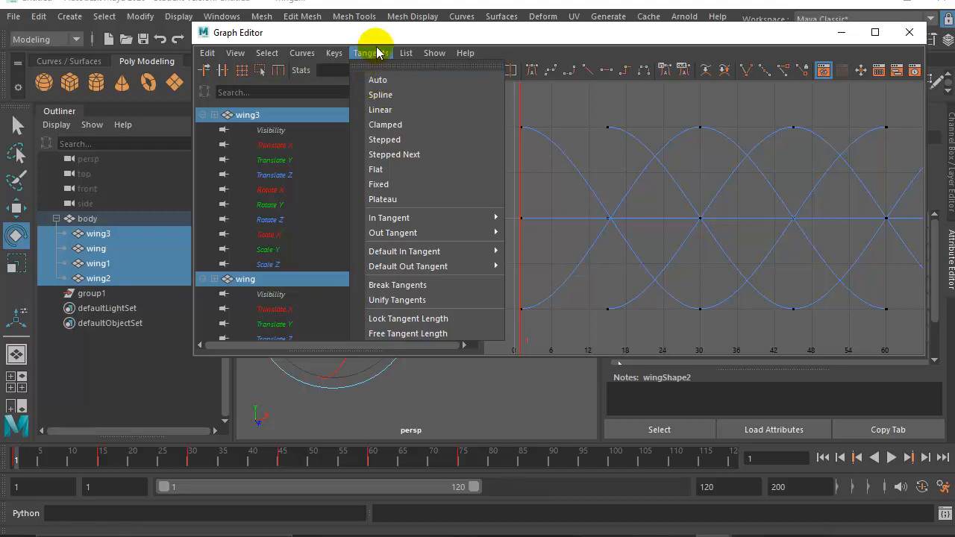
pyautogui.click(376, 52)
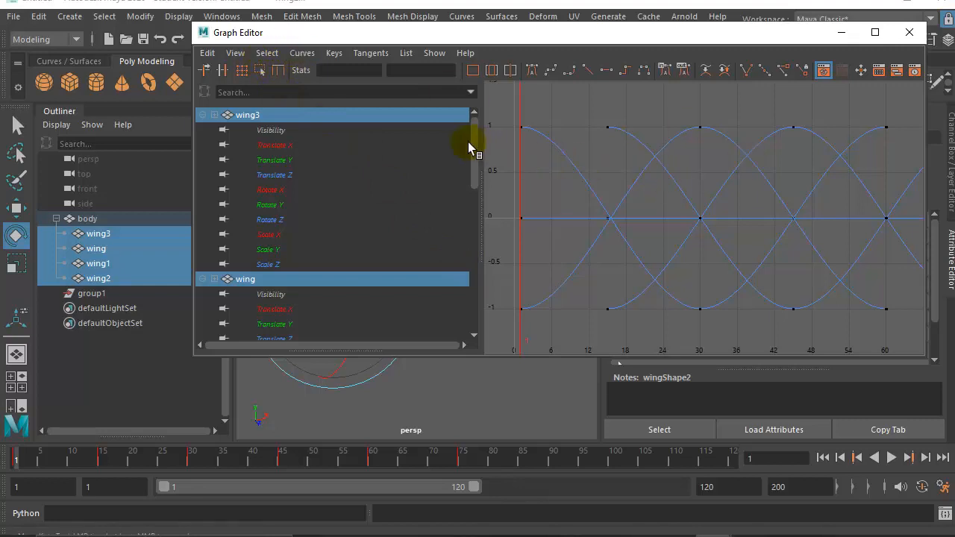
pyautogui.click(299, 54)
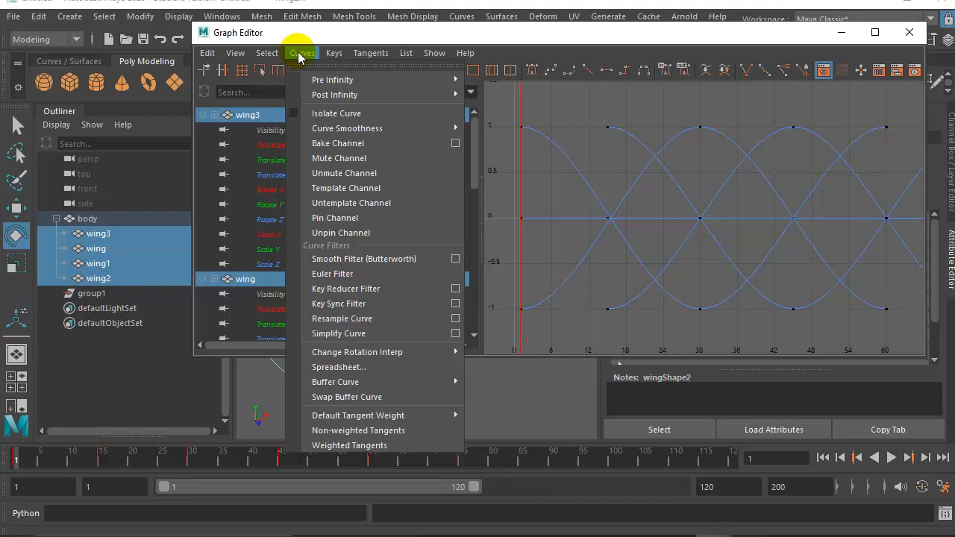
pyautogui.moveTo(315, 97)
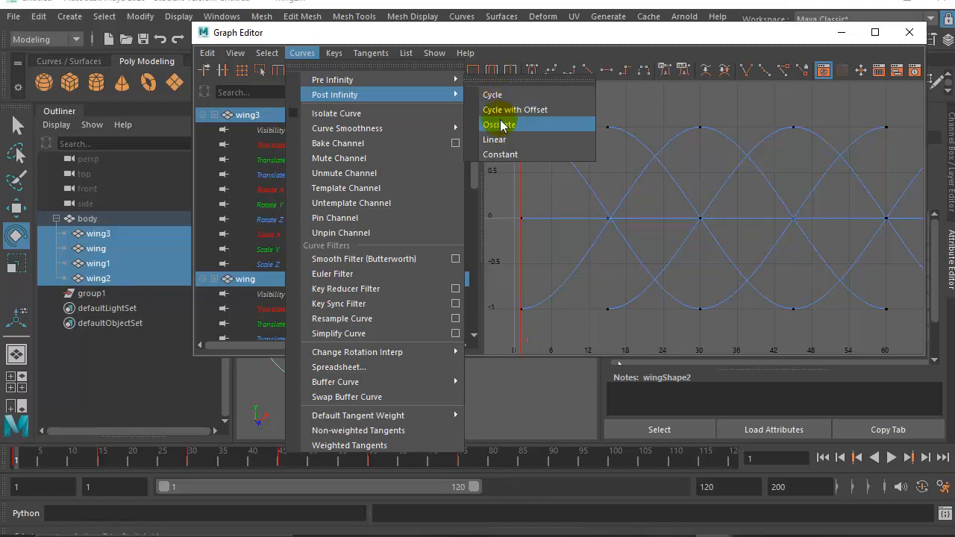
pyautogui.click(501, 98)
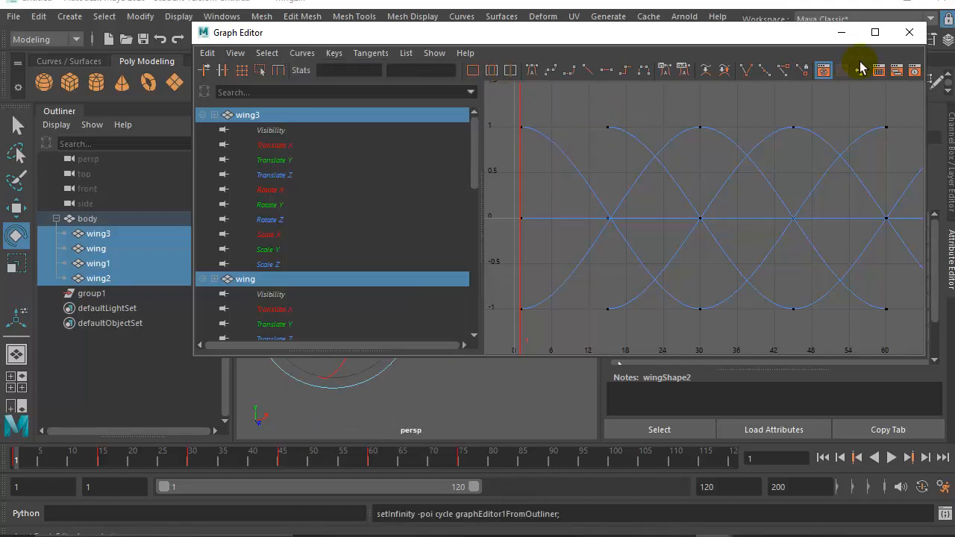
pyautogui.click(909, 33)
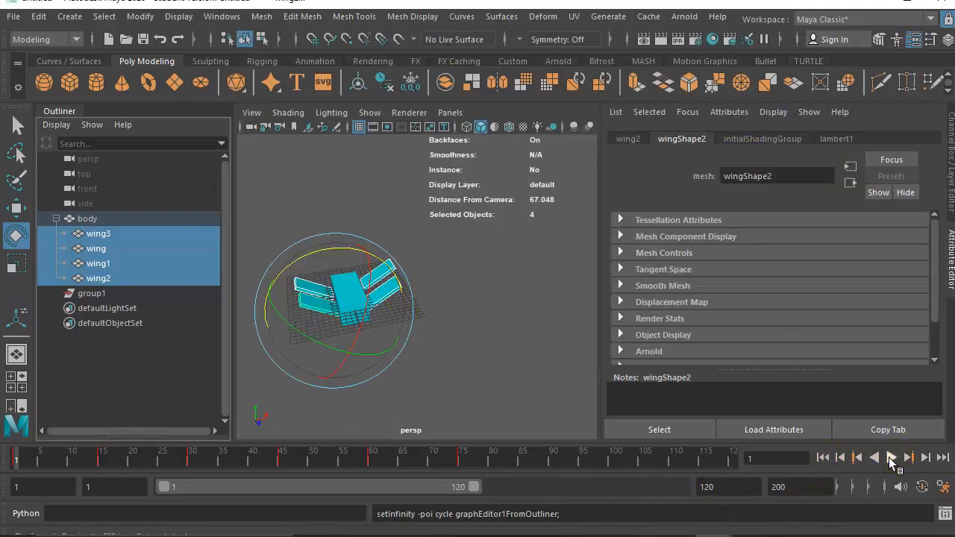
# Play the animation to check the repeated wing flapping, stop it and clear the selection.
pyautogui.click(891, 458)
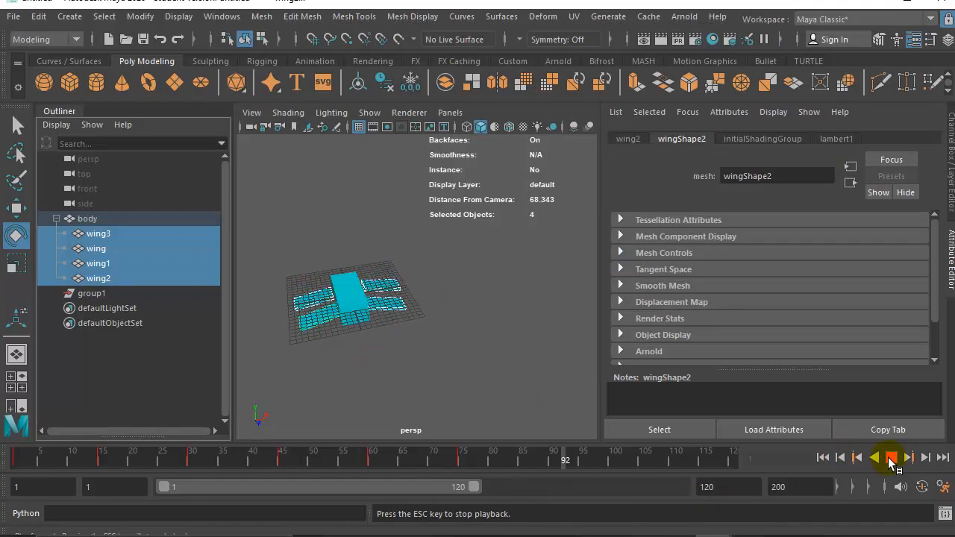
pyautogui.click(891, 458)
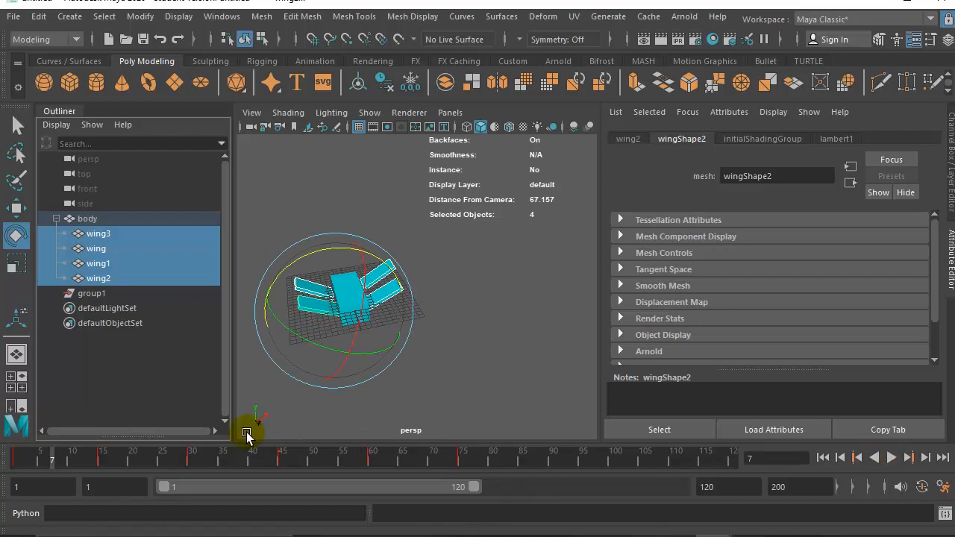
pyautogui.click(352, 334)
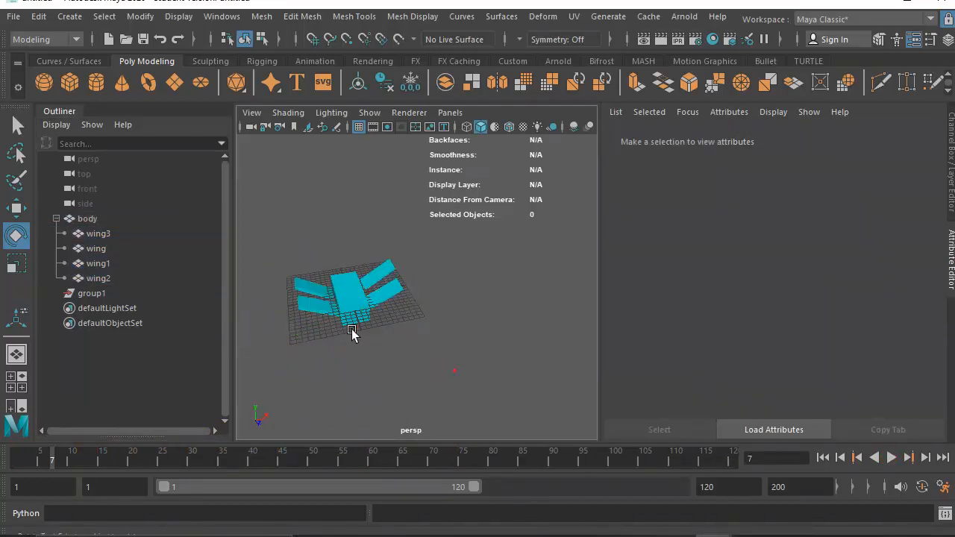
# Select wing and wing1 together, preview their motion over the opening frames and return to frame 1.
pyautogui.click(316, 289)
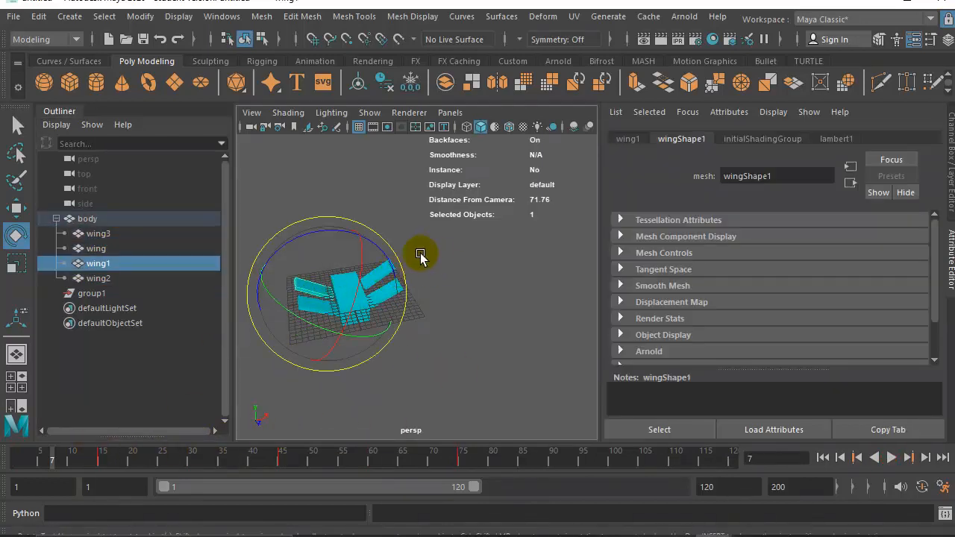
pyautogui.click(529, 267)
pyautogui.click(385, 262)
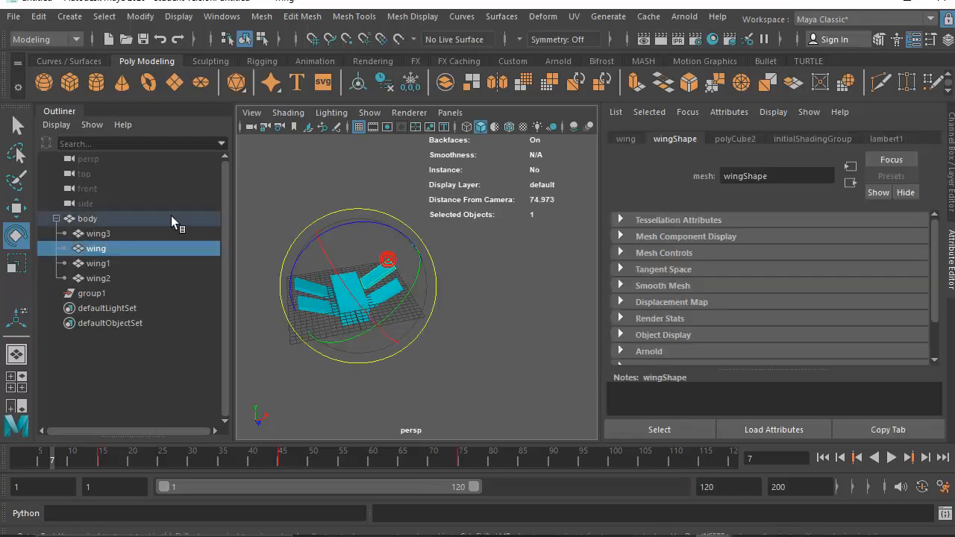
pyautogui.click(16, 207)
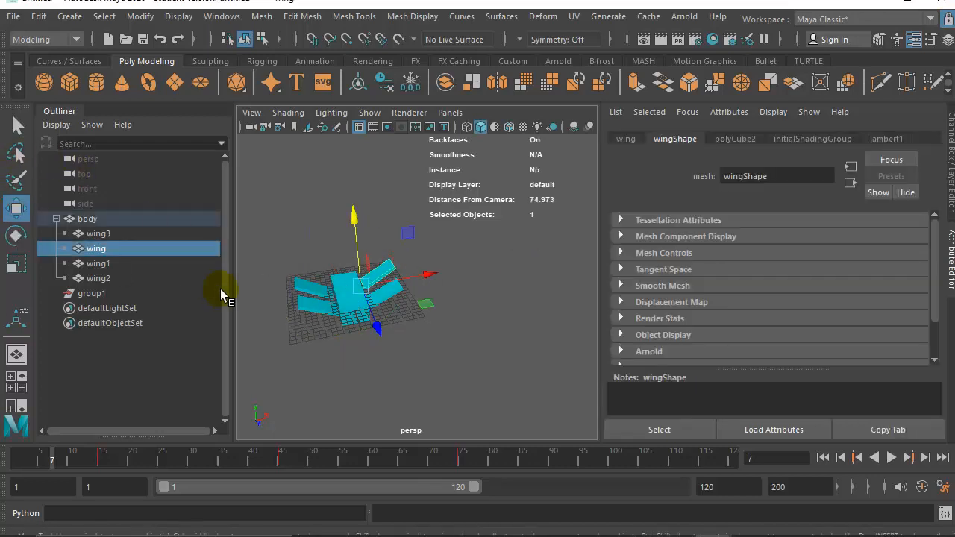
pyautogui.keyDown('shift'); pyautogui.click(301, 284); pyautogui.keyUp('shift')
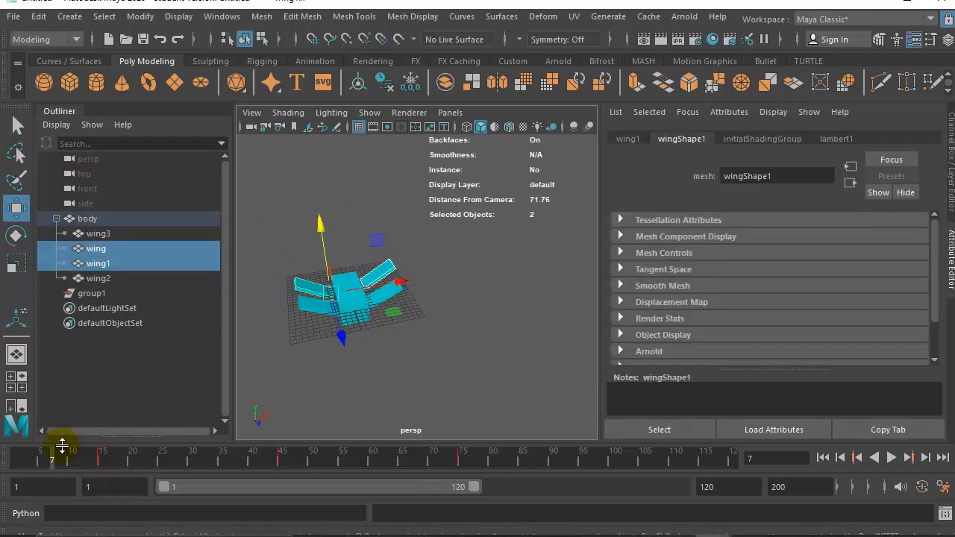
pyautogui.hotkey('alt', 'v')
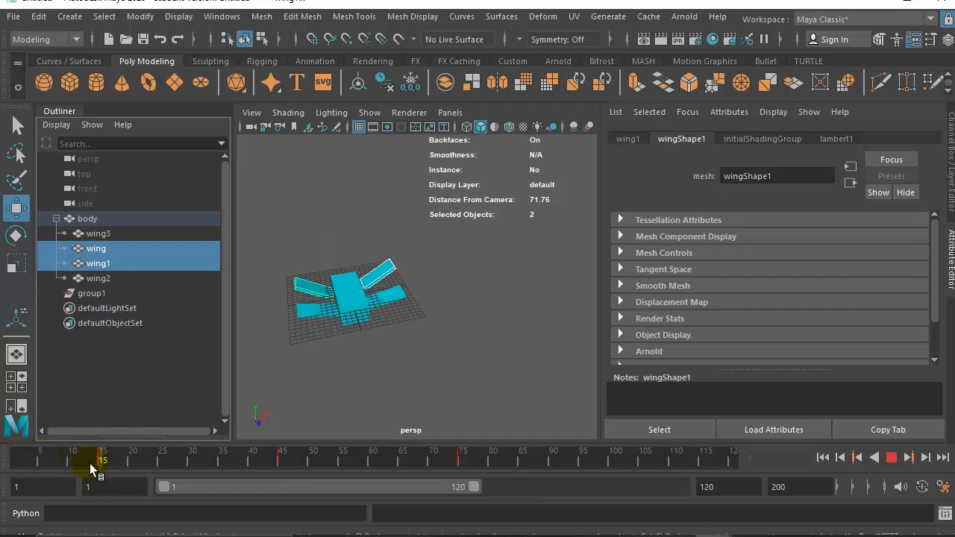
pyautogui.click(15, 463)
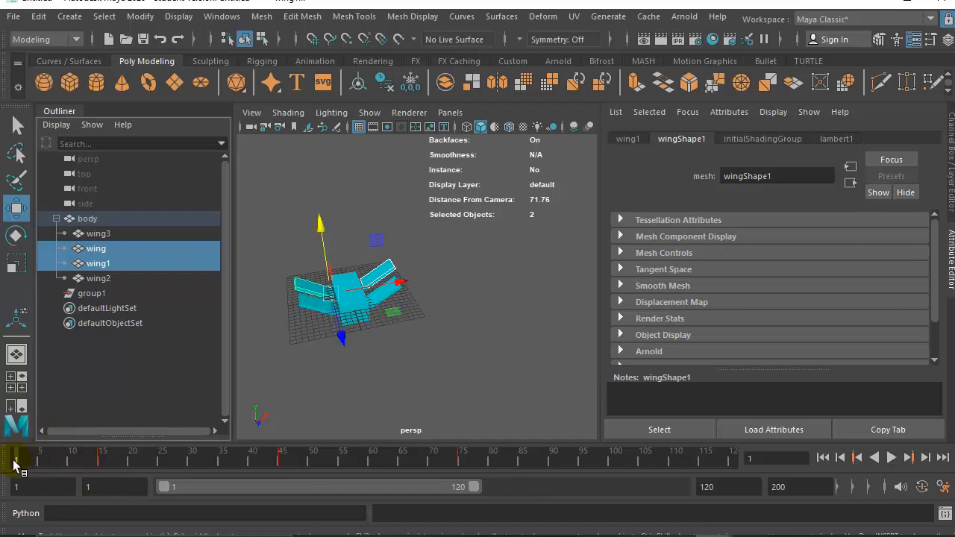
# Set the pre-infinity of the wing and wing1 curves to Cycle in the Graph Editor, and play the animation to check it.
pyautogui.click(221, 16)
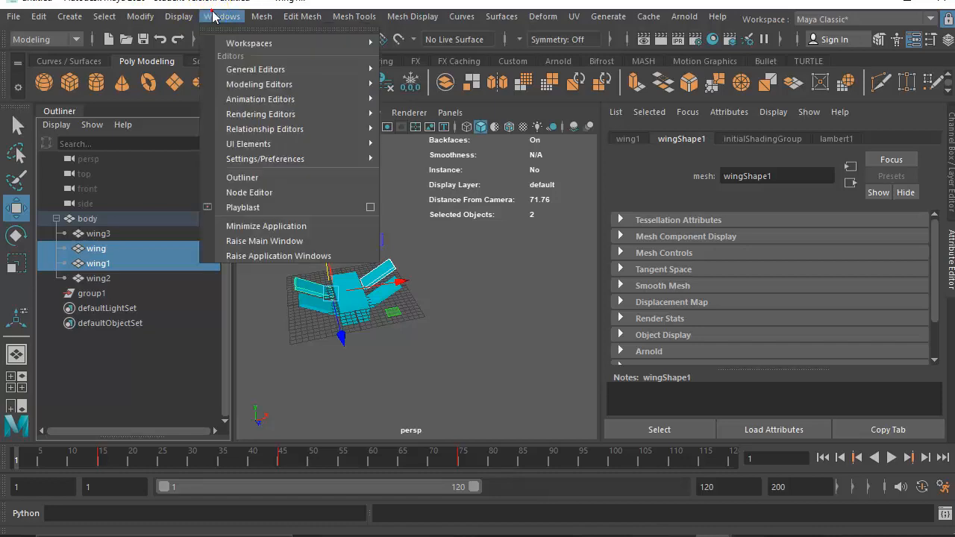
pyautogui.moveTo(262, 116)
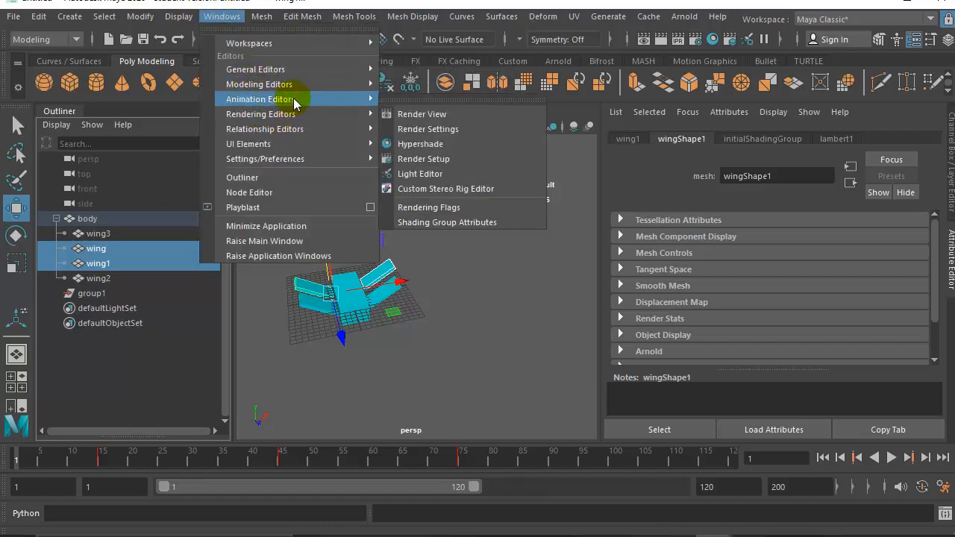
pyautogui.moveTo(306, 99)
pyautogui.click(422, 101)
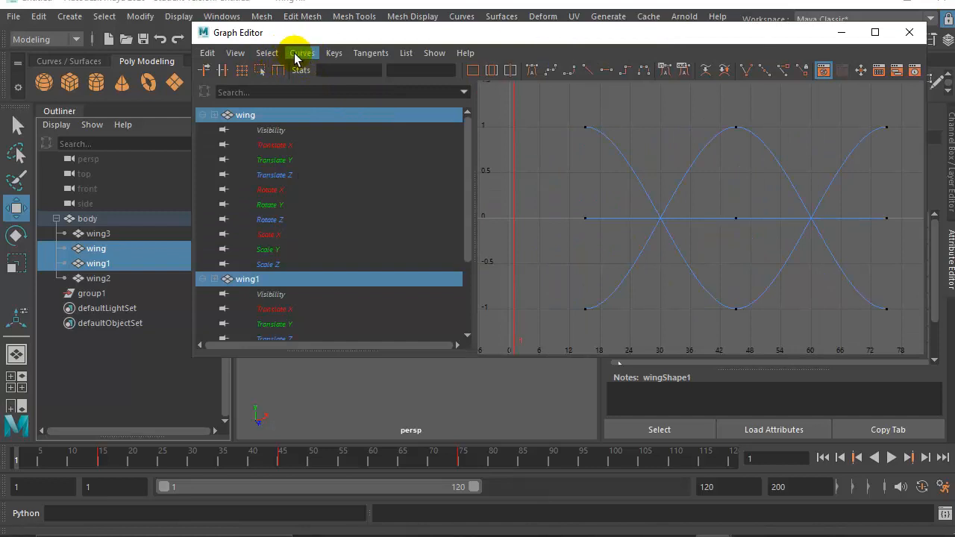
pyautogui.click(269, 53)
pyautogui.moveTo(302, 52)
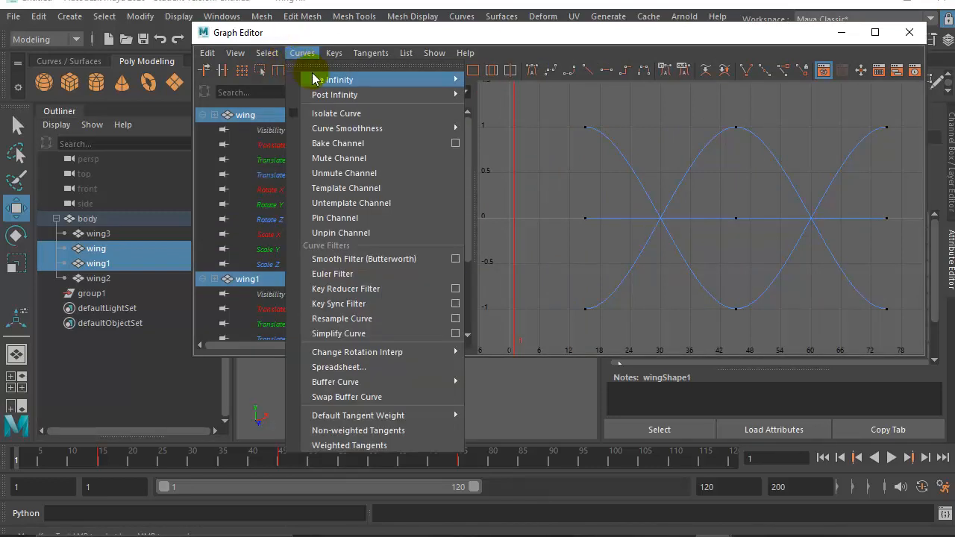
pyautogui.moveTo(362, 79)
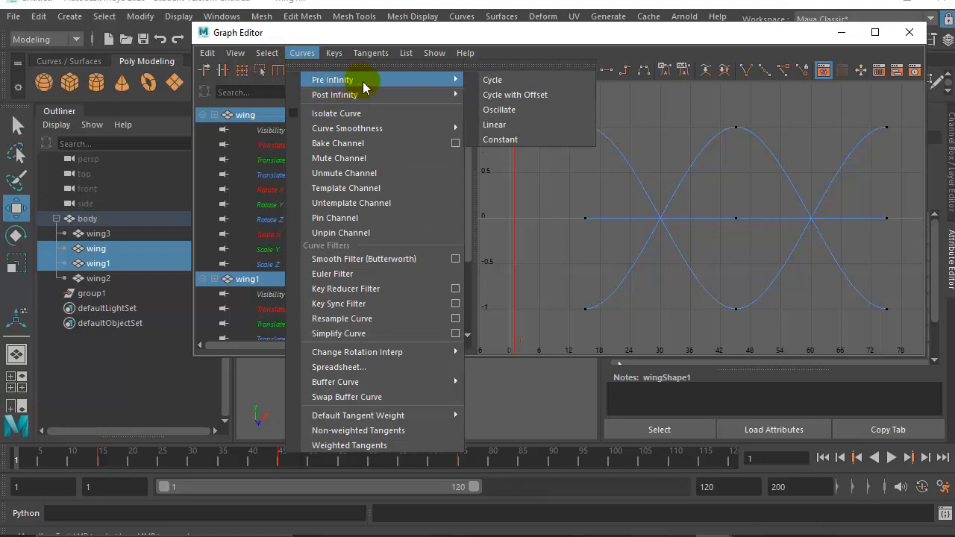
pyautogui.click(492, 80)
pyautogui.click(909, 32)
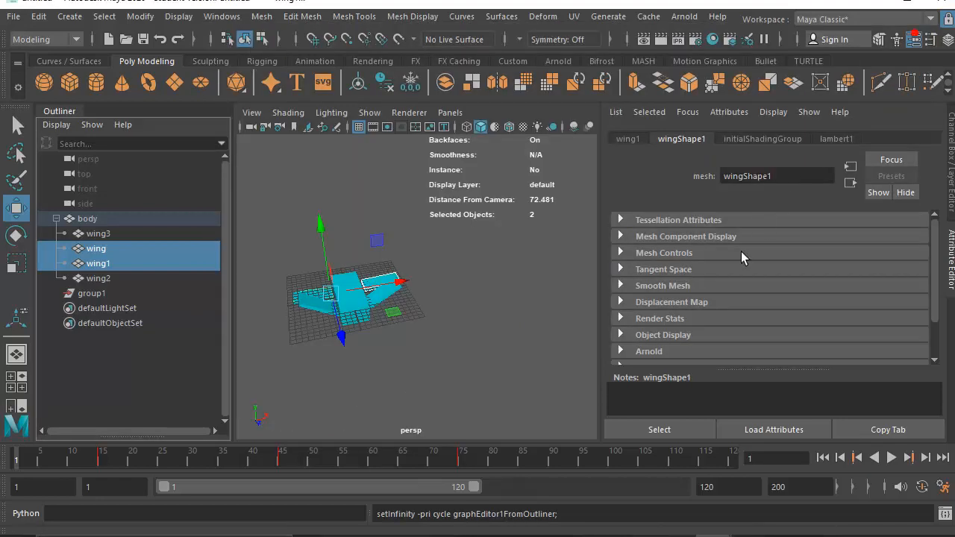
pyautogui.click(894, 458)
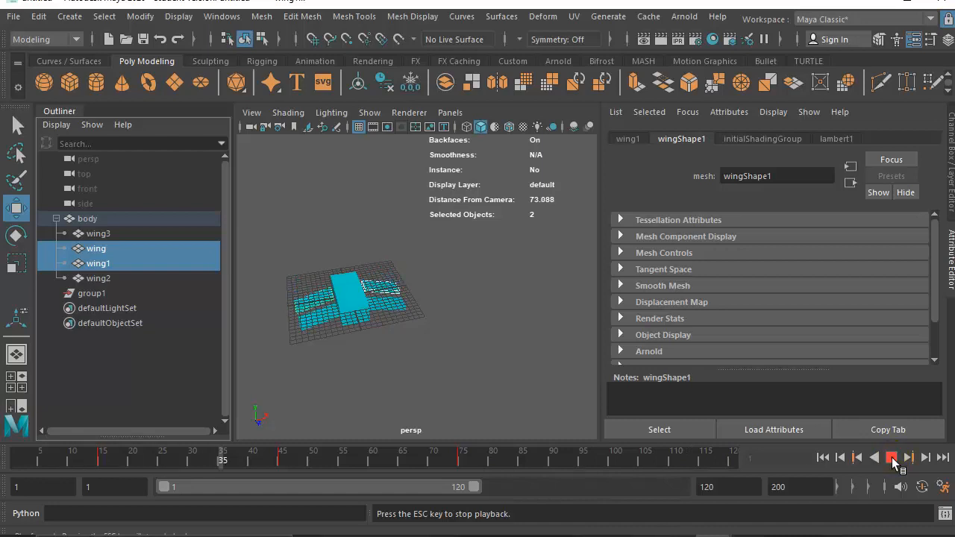
pyautogui.click(893, 458)
# Draw a winding Bezier curve with five anchor points, starting at the ship's body, and finish it with the Move tool.
pyautogui.scroll(-5, 360, 263)
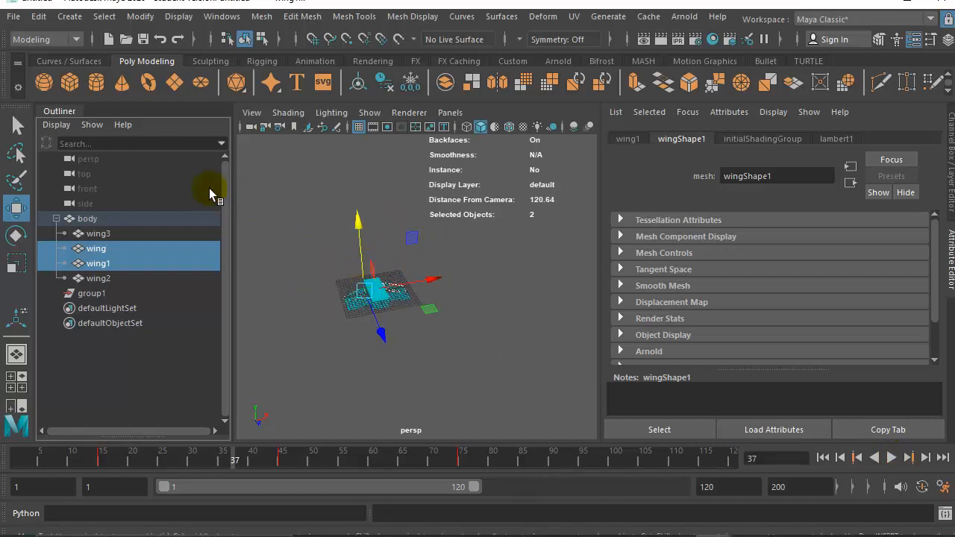
pyautogui.click(59, 112)
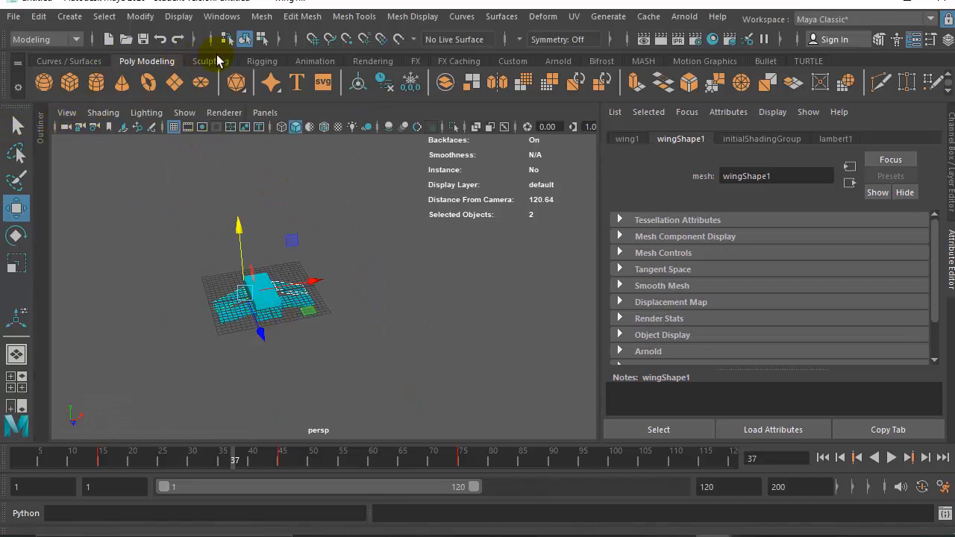
pyautogui.click(71, 62)
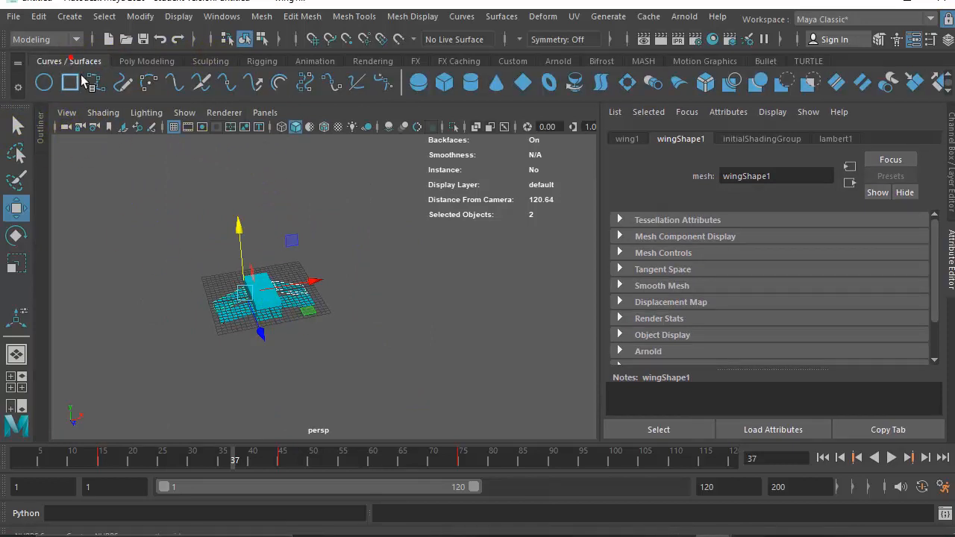
pyautogui.click(382, 83)
pyautogui.scroll(-6, 360, 160)
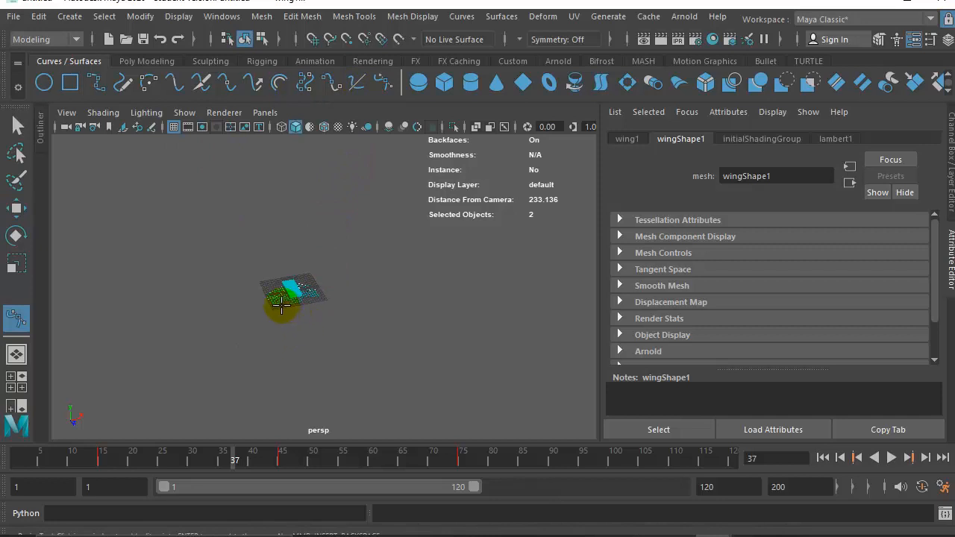
pyautogui.keyDown('alt'); pyautogui.moveTo(281, 305); pyautogui.dragTo(318, 315); pyautogui.keyUp('alt')
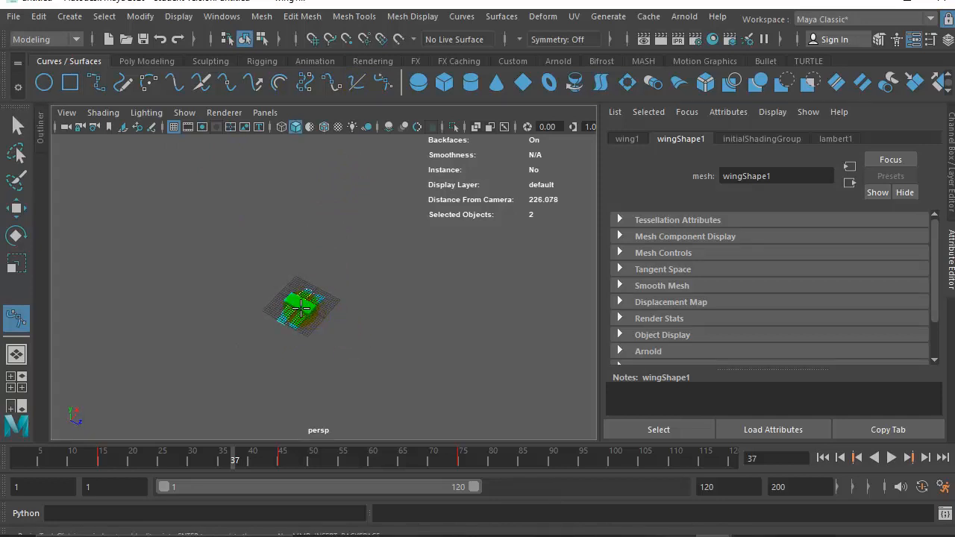
pyautogui.click(300, 306)
pyautogui.moveTo(464, 369); pyautogui.dragTo(524, 368)
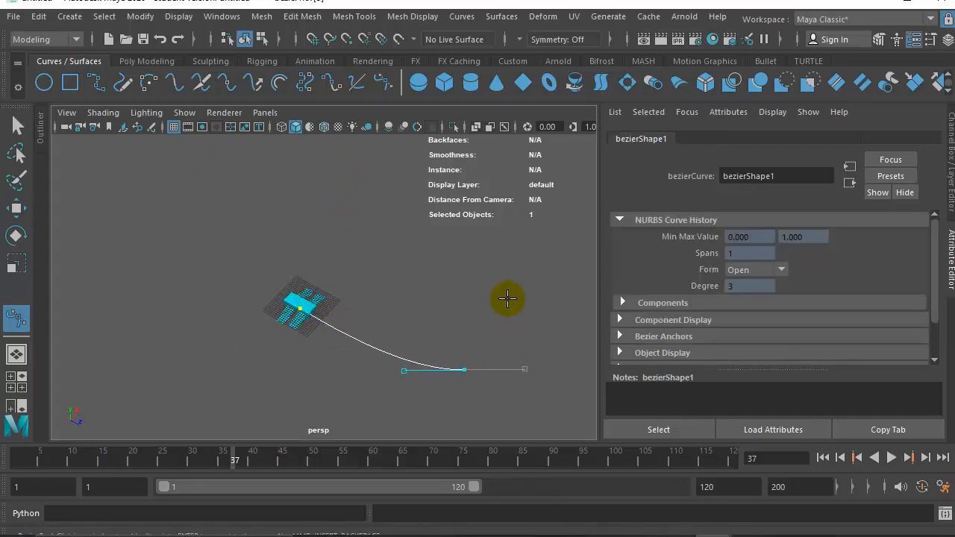
pyautogui.scroll(-5, 492, 273)
pyautogui.click(496, 262)
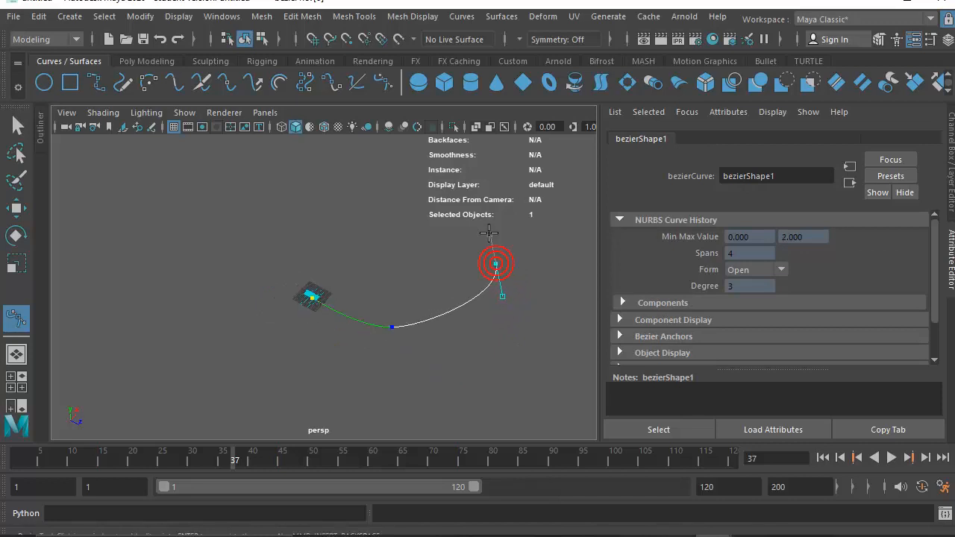
pyautogui.moveTo(392, 194); pyautogui.dragTo(365, 161)
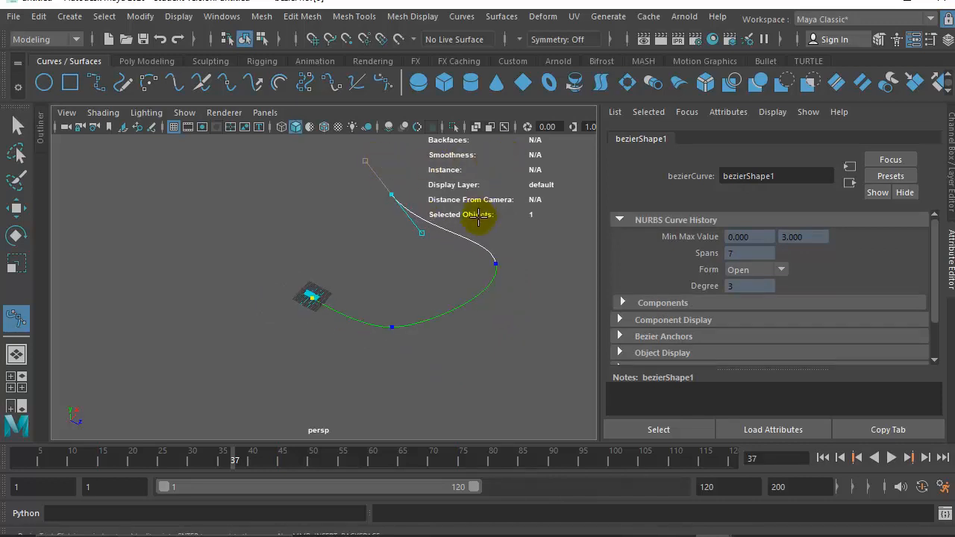
pyautogui.keyDown('alt'); pyautogui.moveTo(484, 213); pyautogui.dragTo(366, 283, button='middle'); pyautogui.keyUp('alt')
pyautogui.moveTo(407, 245); pyautogui.dragTo(443, 258)
pyautogui.click(18, 210)
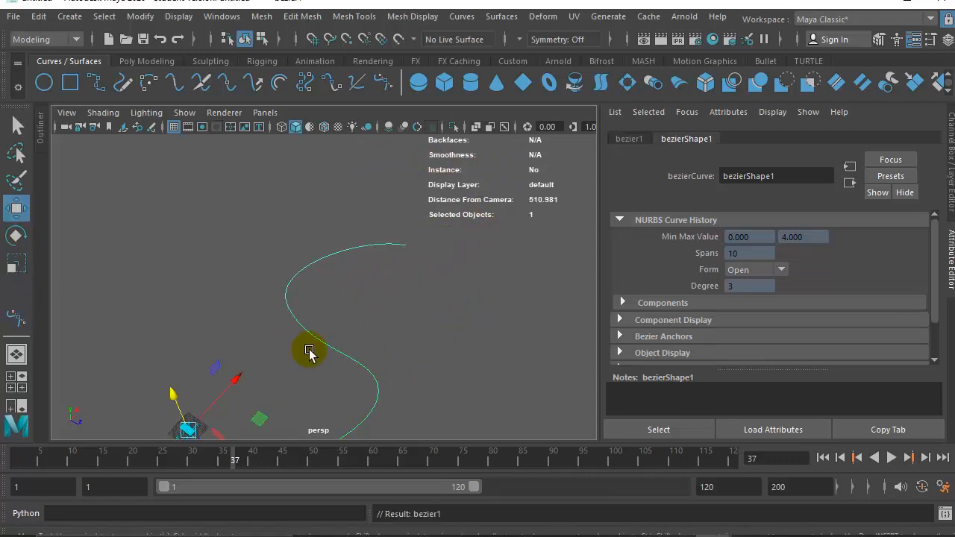
# Show the Bezier curve's control vertices and raise the second anchor, the one nearest the ship, upward.
pyautogui.moveTo(314, 335); pyautogui.dragTo(307, 160, button='right')
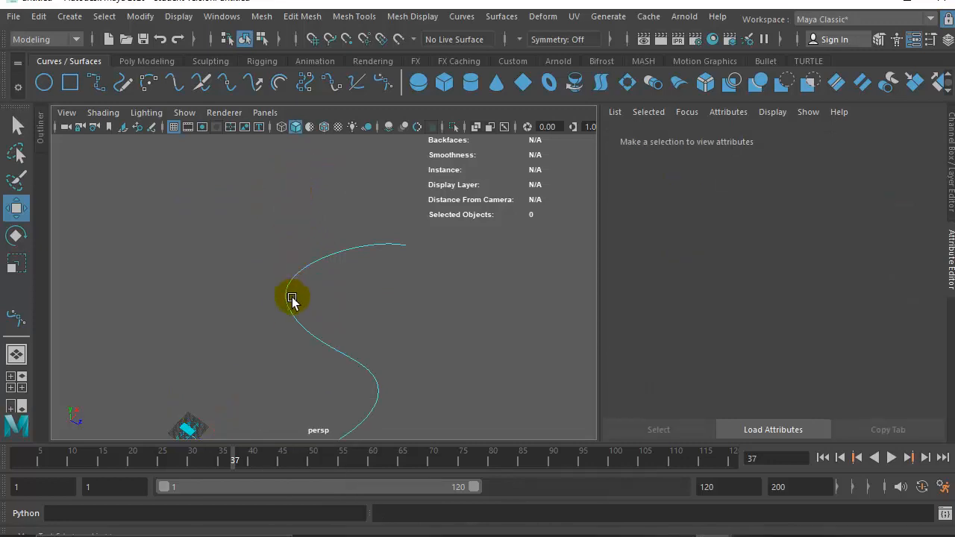
pyautogui.moveTo(287, 306); pyautogui.dragTo(234, 199, button='right')
pyautogui.keyDown('alt'); pyautogui.moveTo(300, 333); pyautogui.dragTo(303, 393); pyautogui.keyUp('alt')
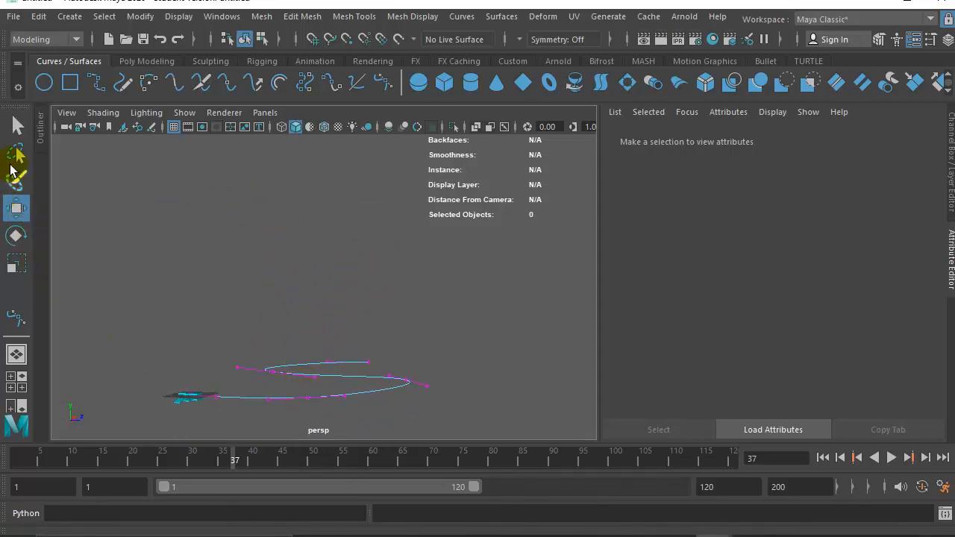
pyautogui.press('F8')
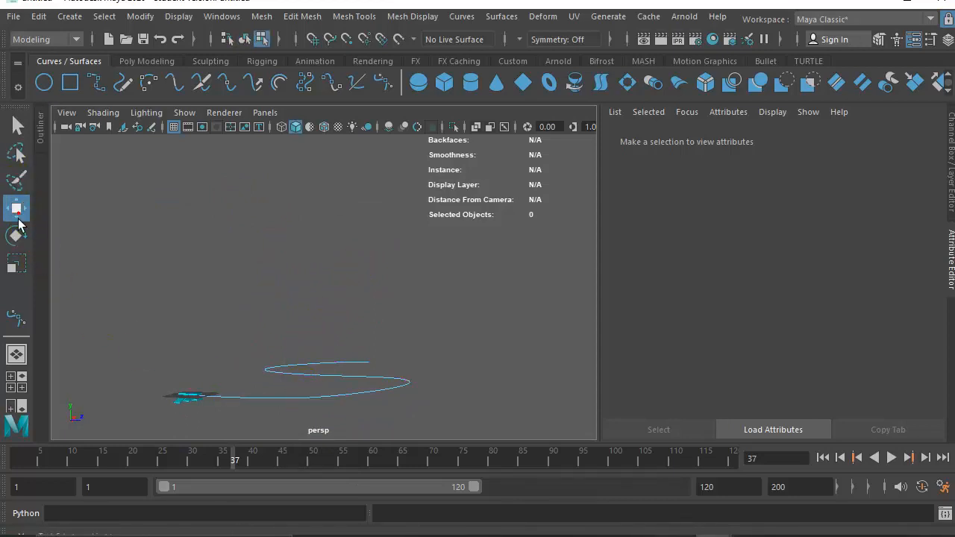
pyautogui.moveTo(315, 397); pyautogui.dragTo(246, 205, button='right')
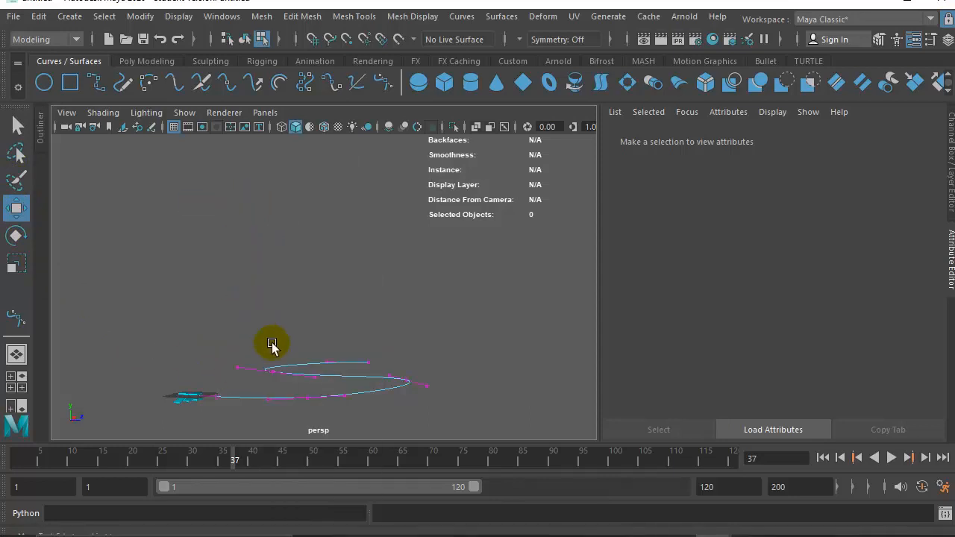
pyautogui.click(306, 399)
pyautogui.moveTo(308, 323); pyautogui.dragTo(314, 270)
# Raise the curve's third anchor, at the first wide bend, well above the ground and clear the selection.
pyautogui.keyDown('alt'); pyautogui.moveTo(428, 347); pyautogui.dragTo(346, 378); pyautogui.keyUp('alt')
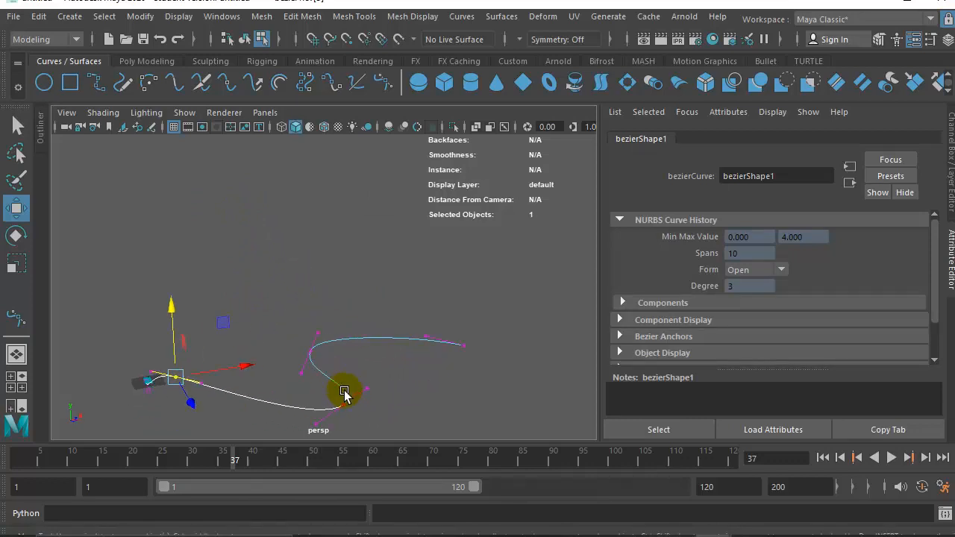
pyautogui.click(342, 403)
pyautogui.moveTo(341, 324); pyautogui.dragTo(341, 234)
pyautogui.moveTo(390, 369)
pyautogui.keyDown('alt'); pyautogui.mouseDown()
pyautogui.moveTo(495, 368)
pyautogui.moveTo(514, 310)
pyautogui.moveTo(448, 303)
pyautogui.moveTo(456, 356)
pyautogui.moveTo(425, 379)
pyautogui.moveTo(388, 367)
pyautogui.mouseUp(); pyautogui.keyUp('alt')
pyautogui.click(349, 339)
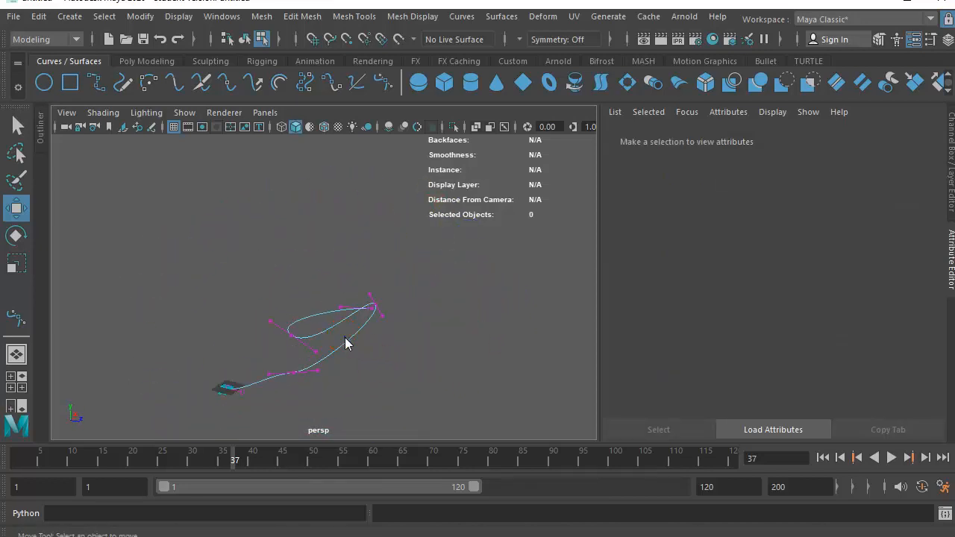
# Return the curve to object mode, select it and switch to the Animation menu set.
pyautogui.moveTo(345, 202); pyautogui.dragTo(392, 182, button='right')
pyautogui.click(345, 362)
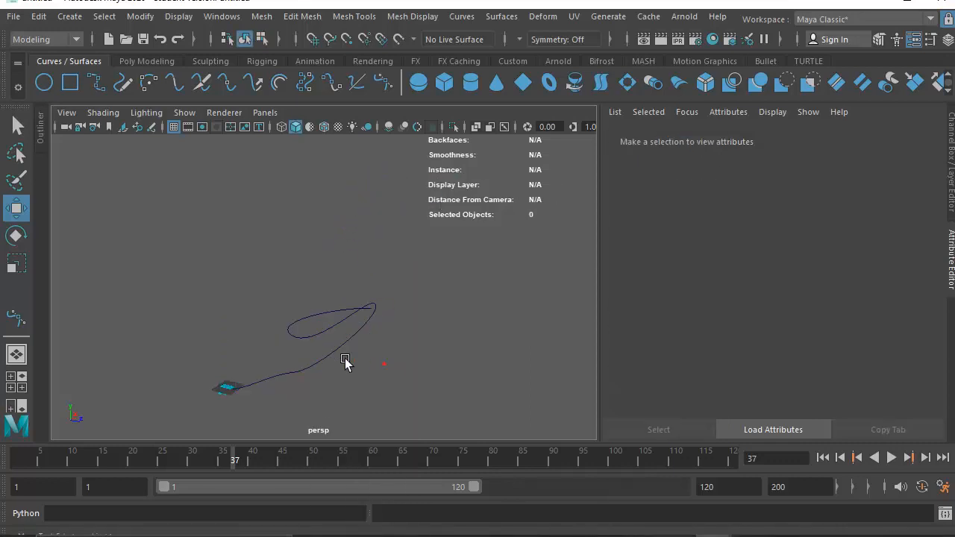
pyautogui.click(334, 356)
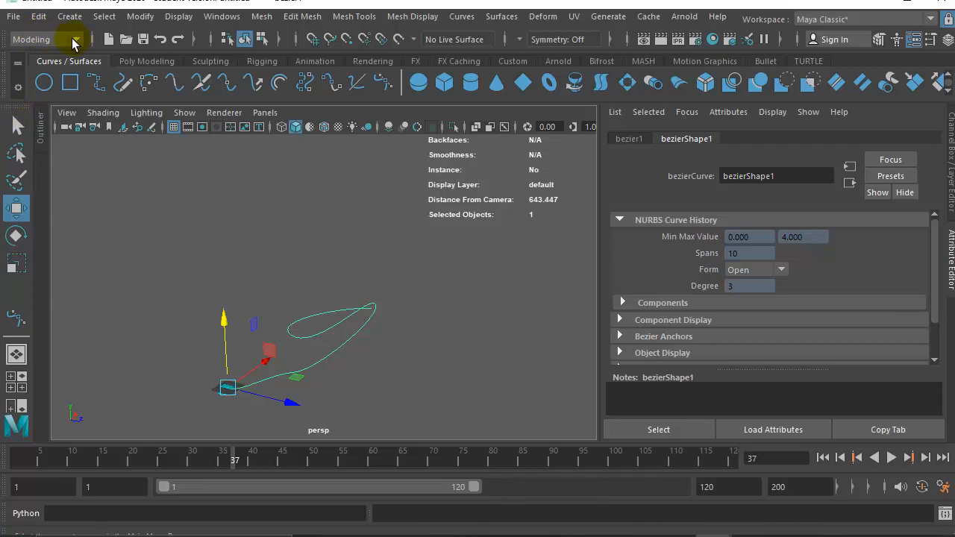
pyautogui.click(75, 41)
pyautogui.click(45, 87)
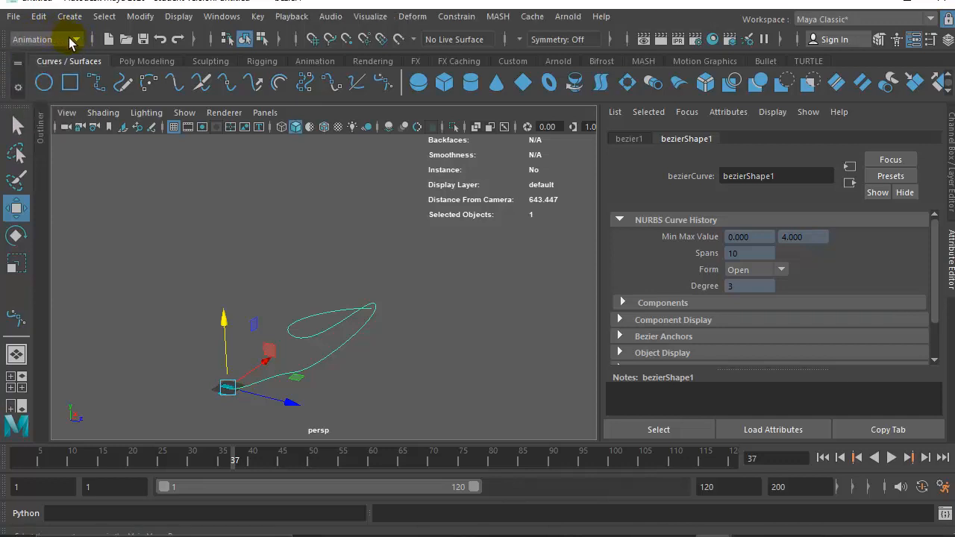
pyautogui.click(74, 40)
pyautogui.click(44, 84)
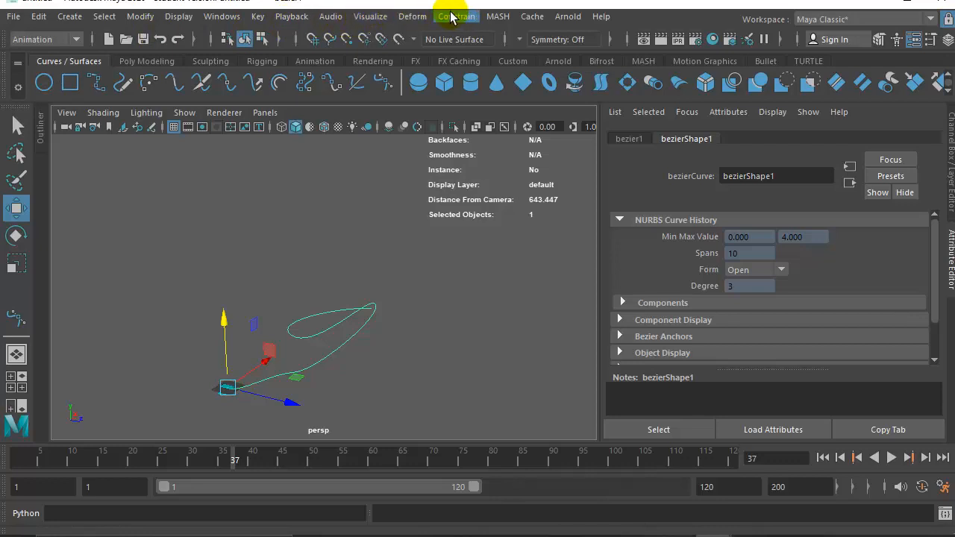
# Select the ship's body together with the Bezier curve and attach the body to the curve as a motion path.
pyautogui.click(445, 373)
pyautogui.scroll(2, 265, 392)
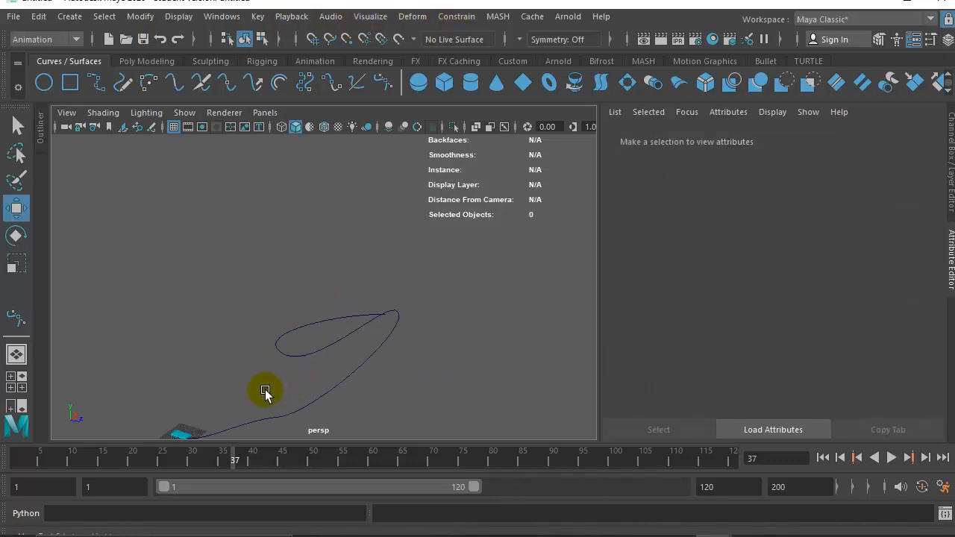
pyautogui.click(180, 434)
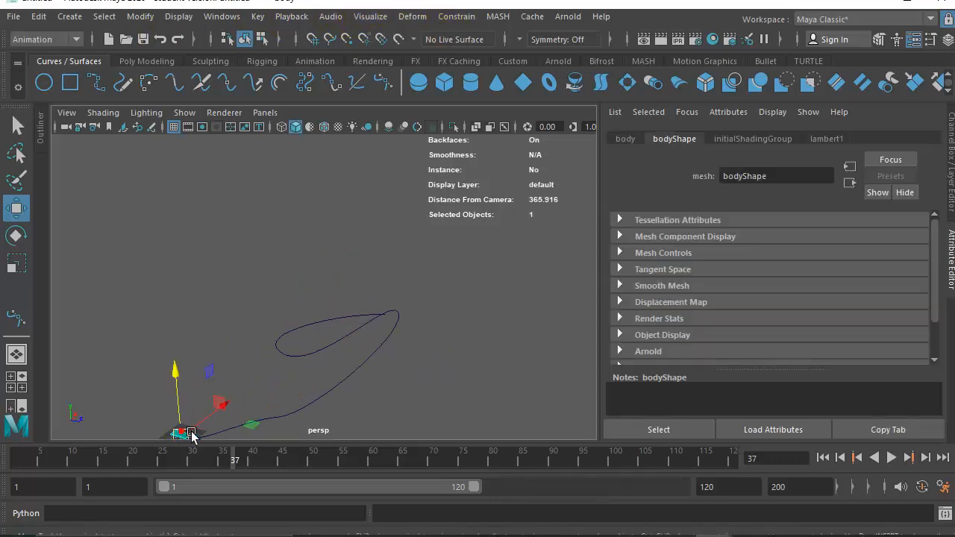
pyautogui.keyDown('shift'); pyautogui.click(289, 416); pyautogui.keyUp('shift')
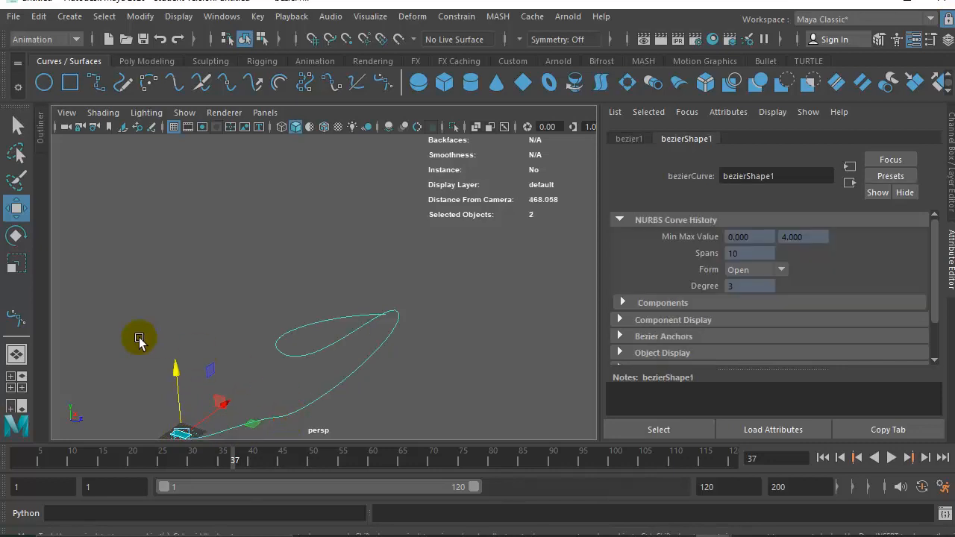
pyautogui.keyDown('alt'); pyautogui.moveTo(376, 352); pyautogui.dragTo(433, 261, button='middle'); pyautogui.keyUp('alt')
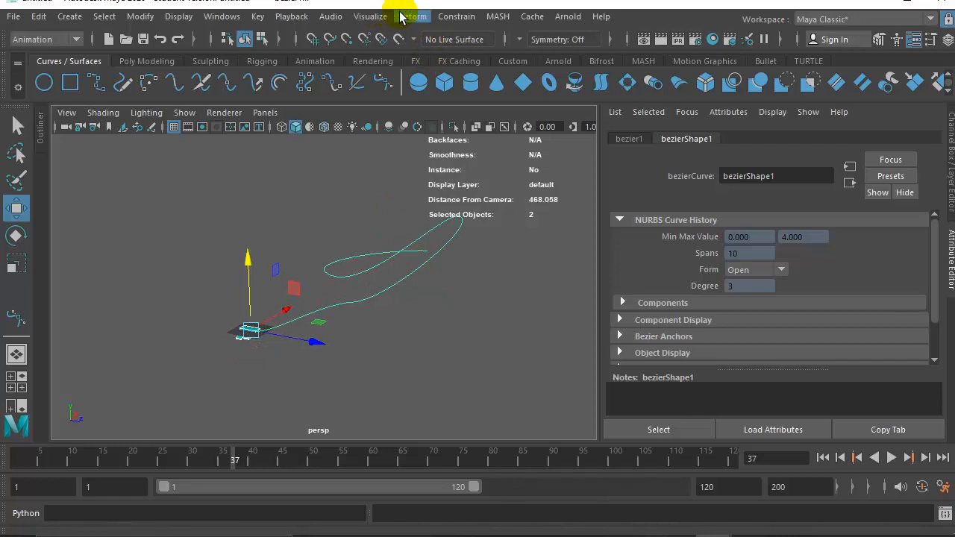
pyautogui.click(440, 18)
pyautogui.moveTo(495, 162)
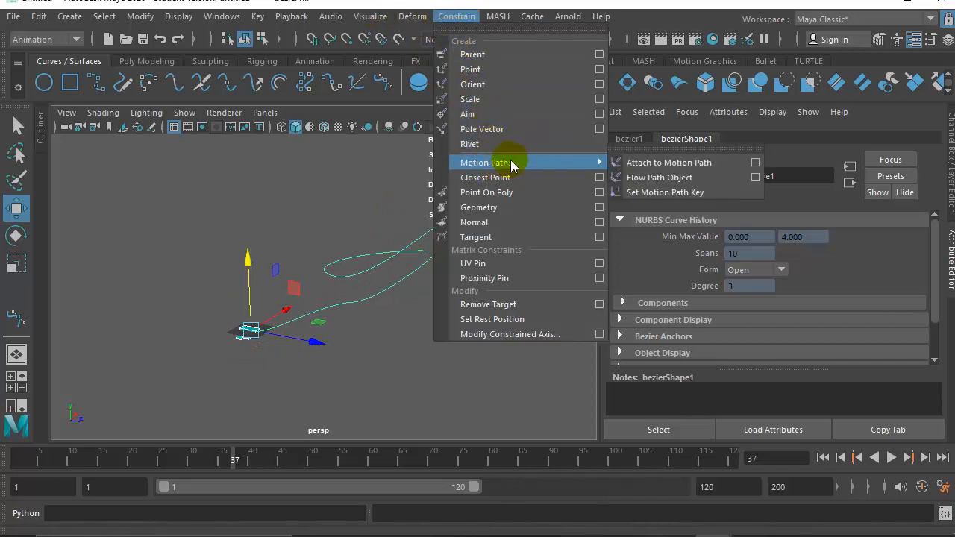
pyautogui.click(655, 164)
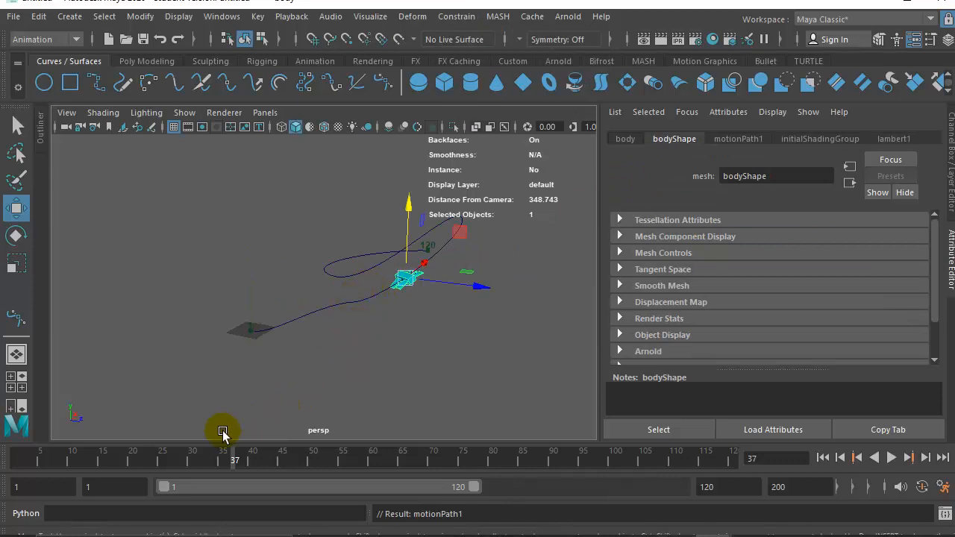
# Play the animation from frame 1 to check the ship's travel along the path, and return to frame 1.
pyautogui.moveTo(230, 457); pyautogui.dragTo(15, 457)
pyautogui.scroll(3, 274, 350)
pyautogui.keyDown('alt'); pyautogui.moveTo(265, 350); pyautogui.dragTo(411, 347); pyautogui.keyUp('alt')
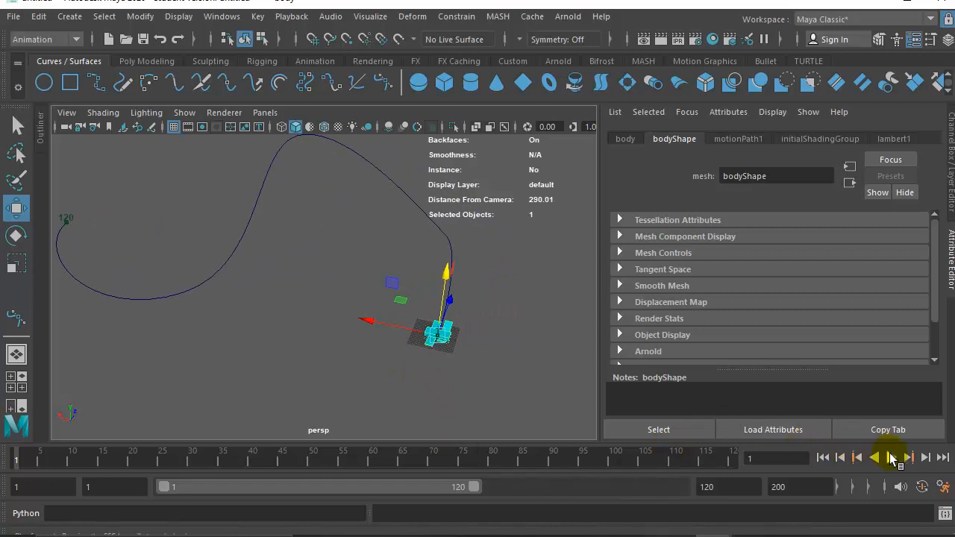
pyautogui.click(891, 457)
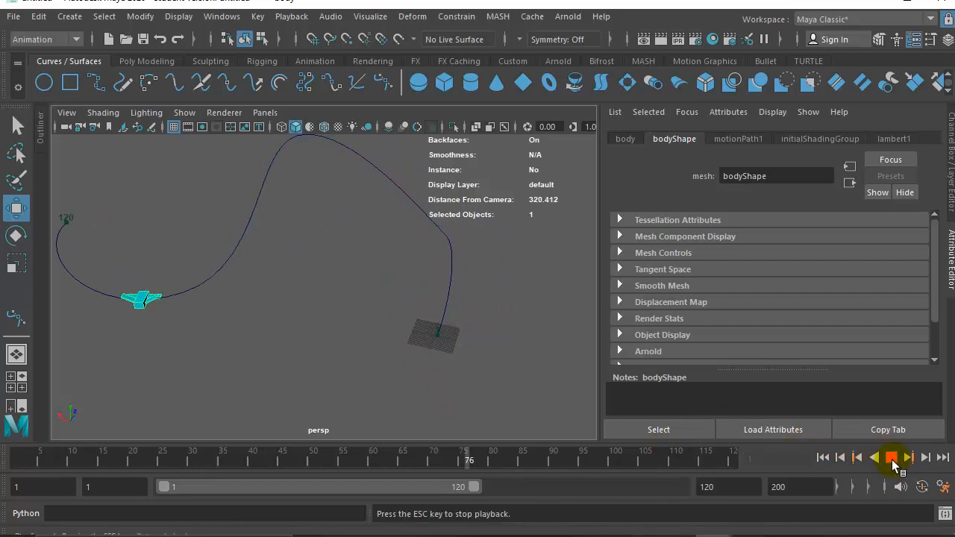
pyautogui.click(891, 457)
pyautogui.moveTo(416, 466); pyautogui.dragTo(13, 451)
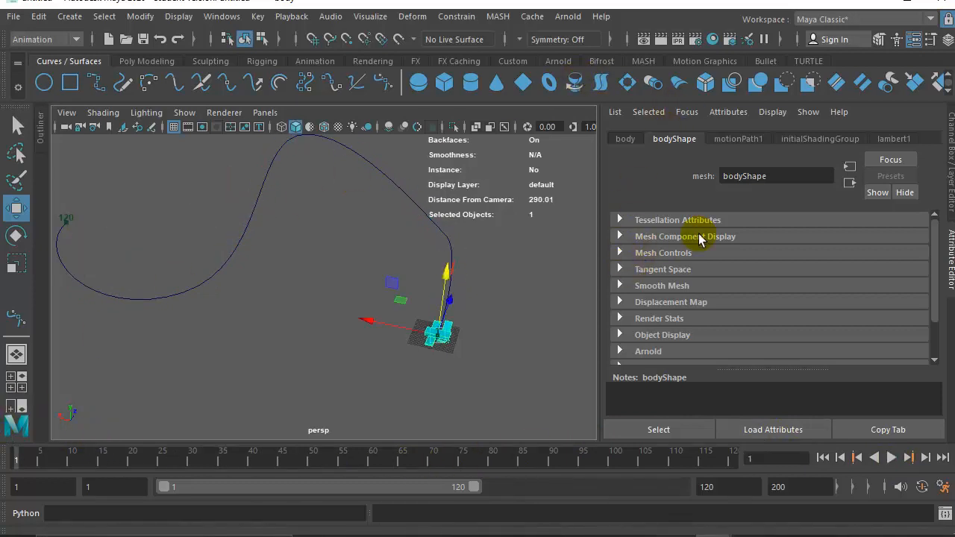
# Set the motion path's front axis to Z and play the animation to check the ship's heading.
pyautogui.click(739, 138)
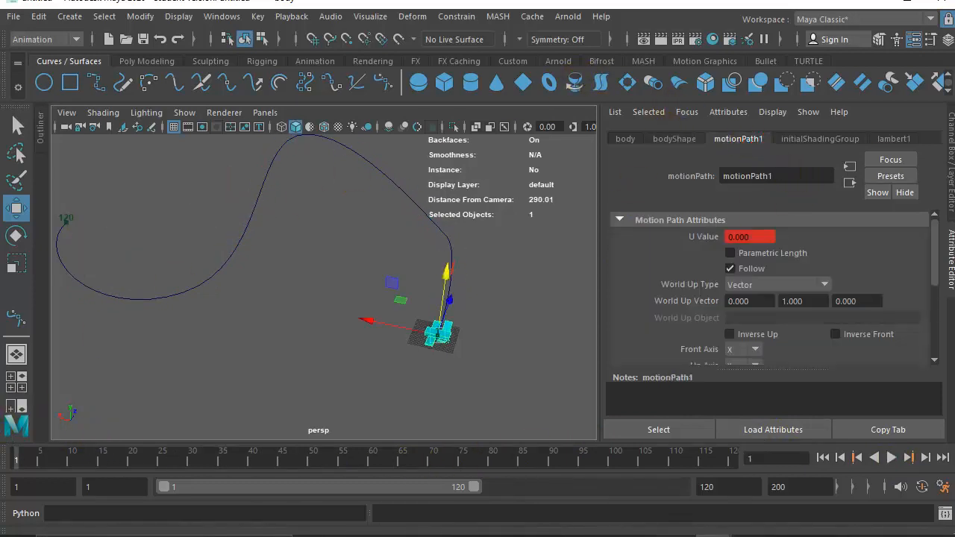
pyautogui.scroll(-1, 811, 292)
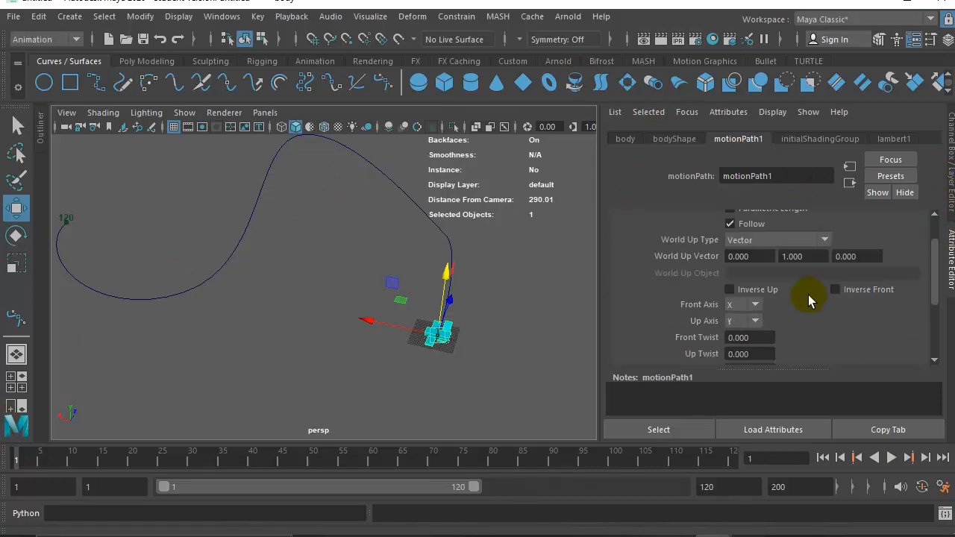
pyautogui.click(757, 320)
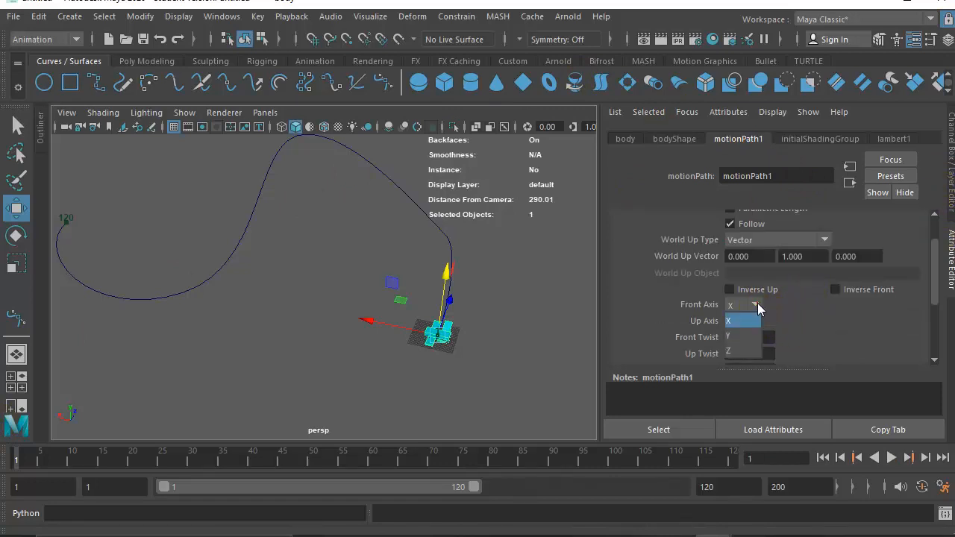
pyautogui.click(743, 340)
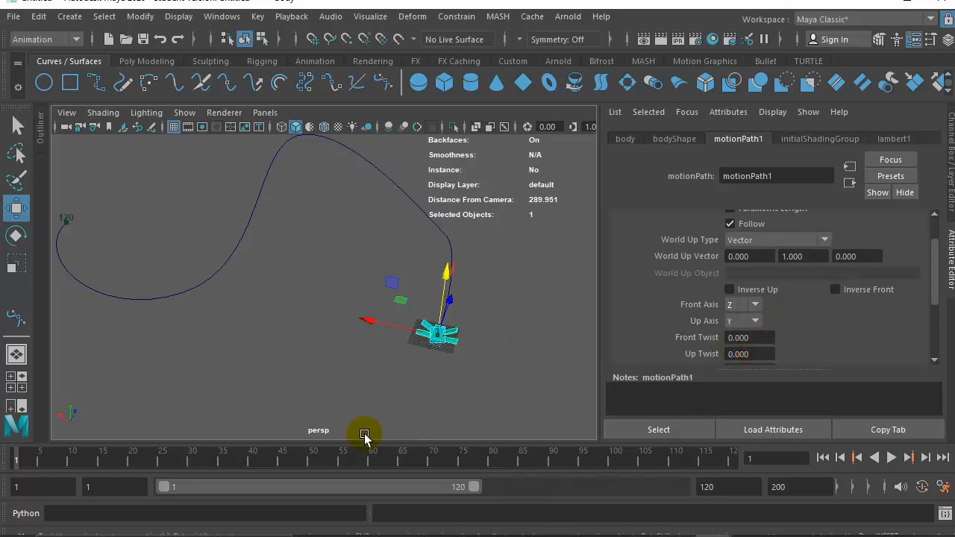
pyautogui.click(891, 457)
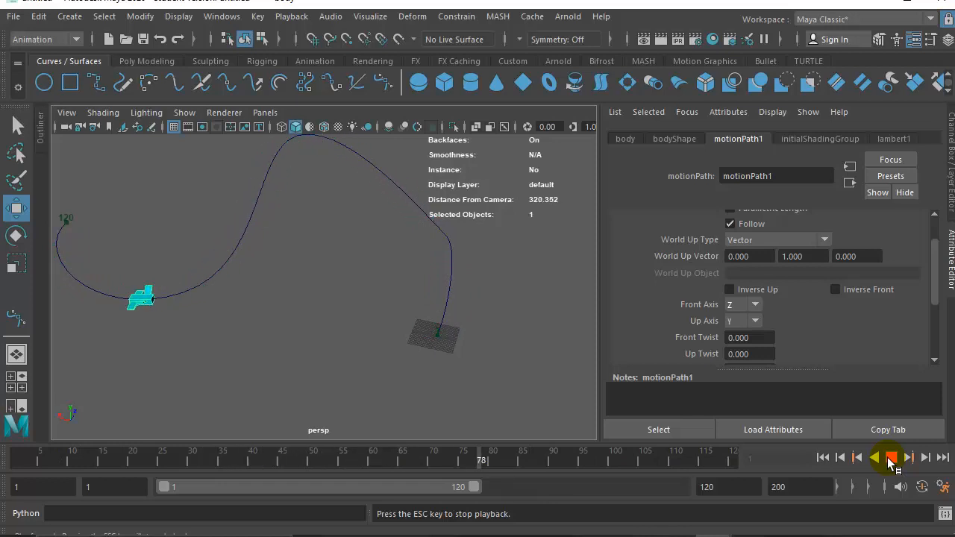
pyautogui.click(891, 458)
pyautogui.keyDown('alt'); pyautogui.moveTo(226, 280); pyautogui.dragTo(460, 315); pyautogui.keyUp('alt')
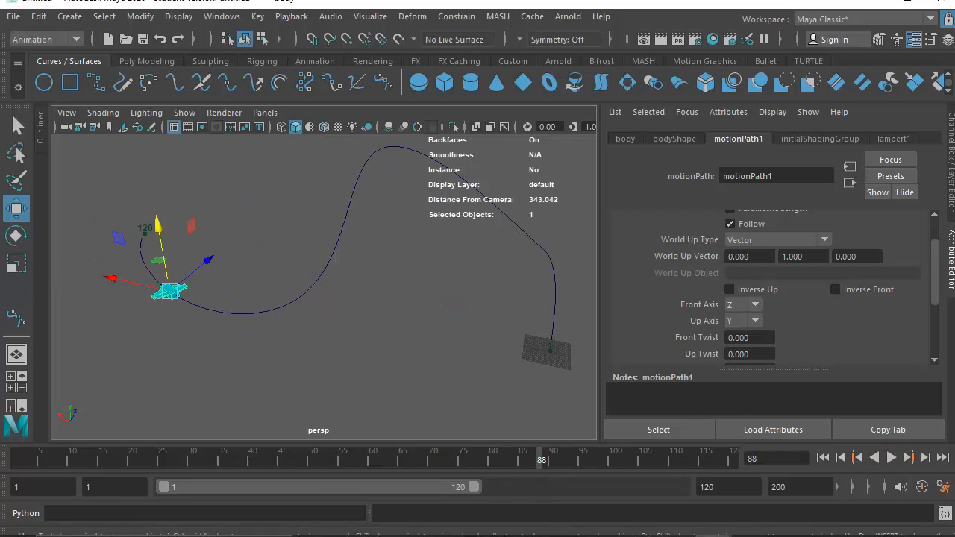
# Enable Bank on the motion path and play the animation to check how the ship tilts along the bends.
pyautogui.scroll(2, 781, 325)
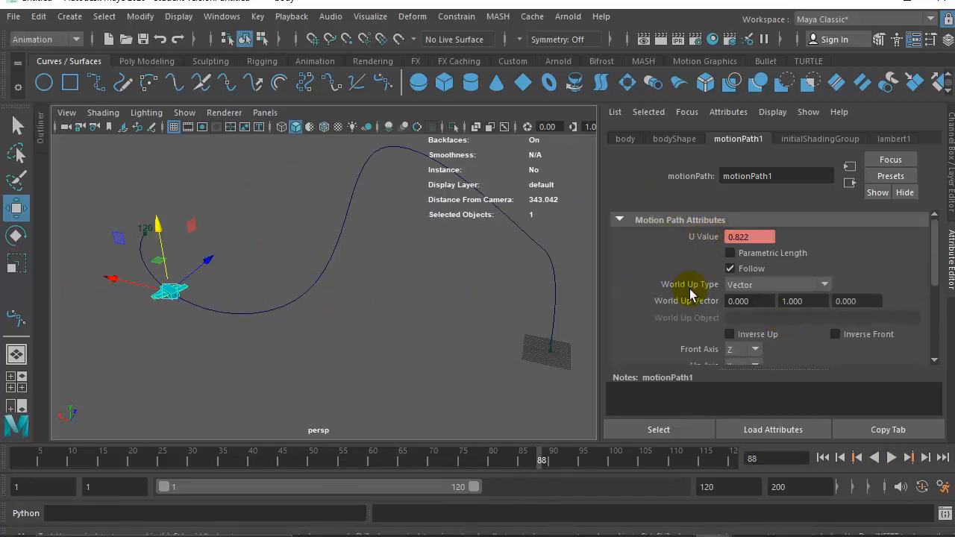
pyautogui.scroll(-2, 693, 298)
pyautogui.scroll(-4, 814, 296)
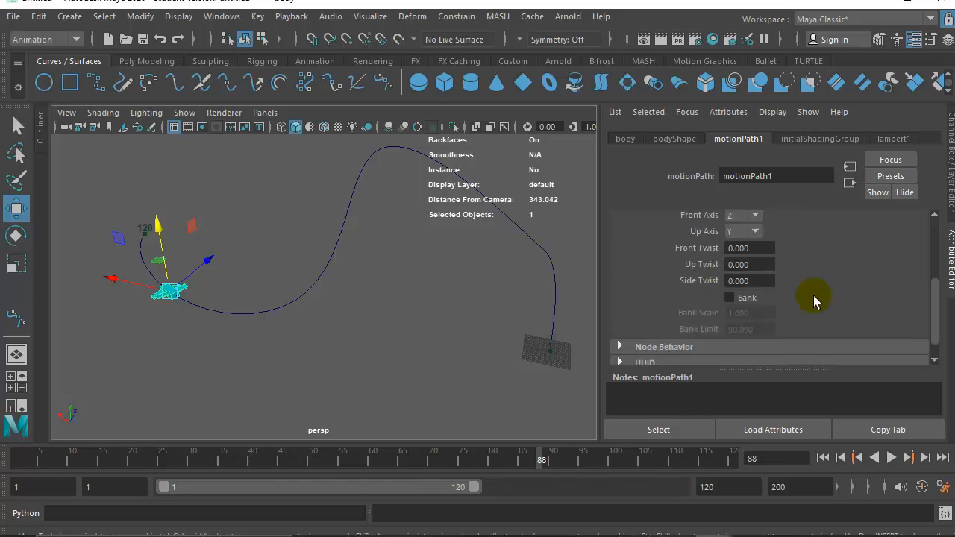
pyautogui.click(728, 297)
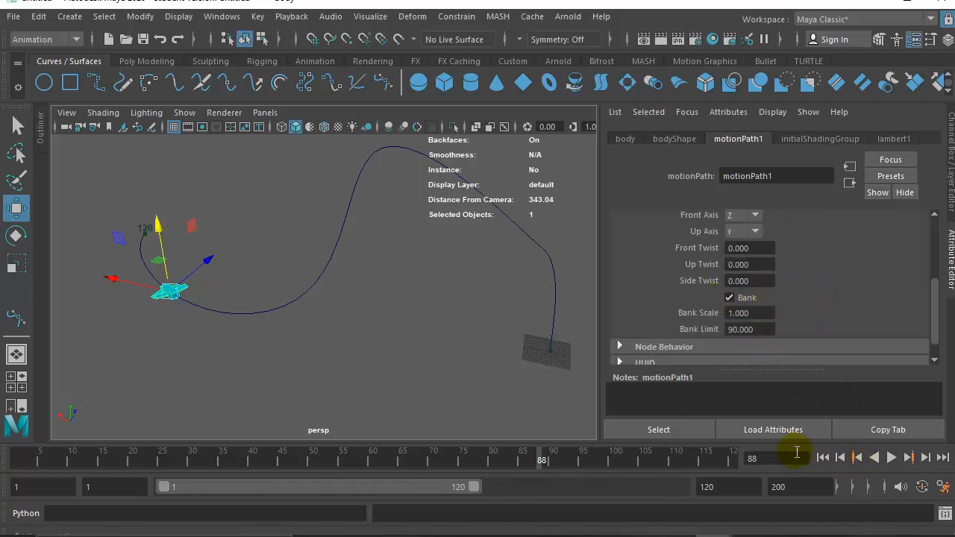
pyautogui.click(891, 458)
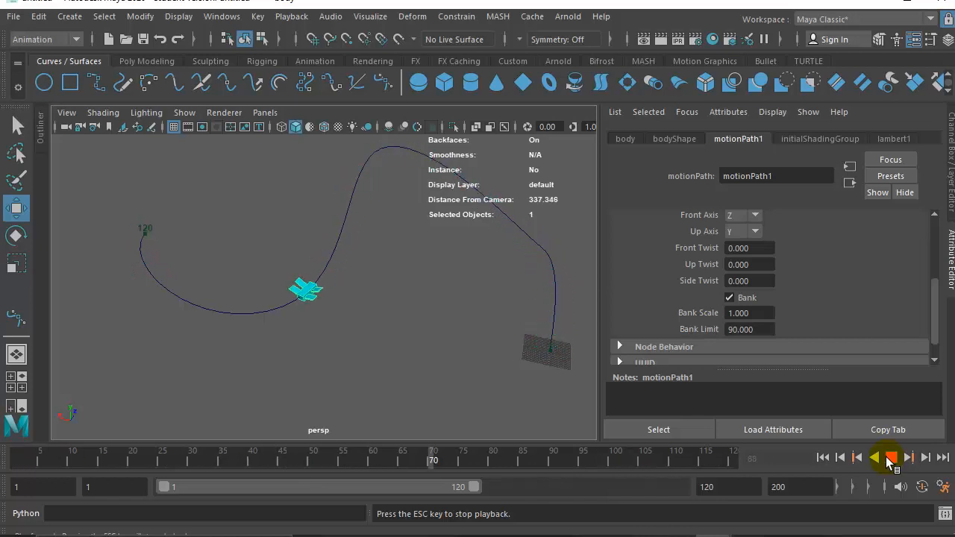
pyautogui.click(890, 458)
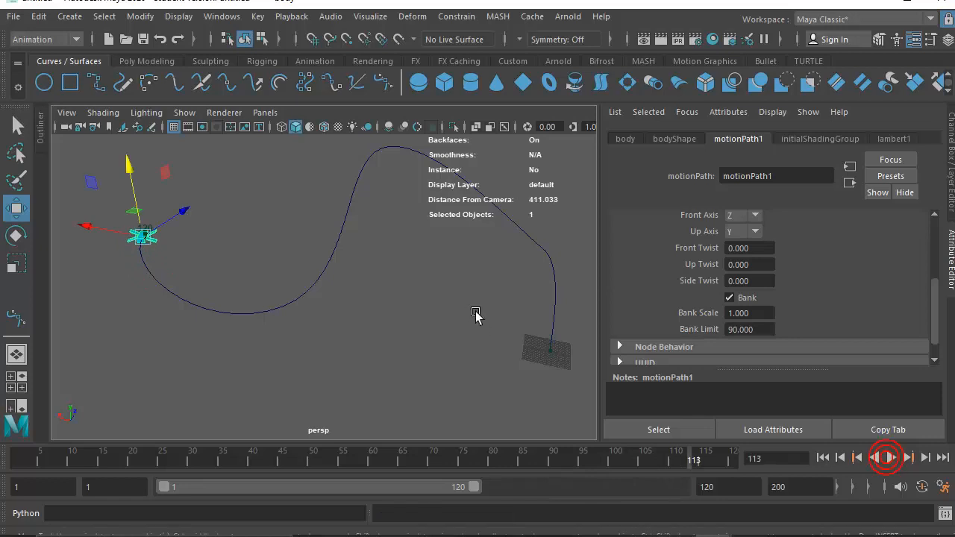